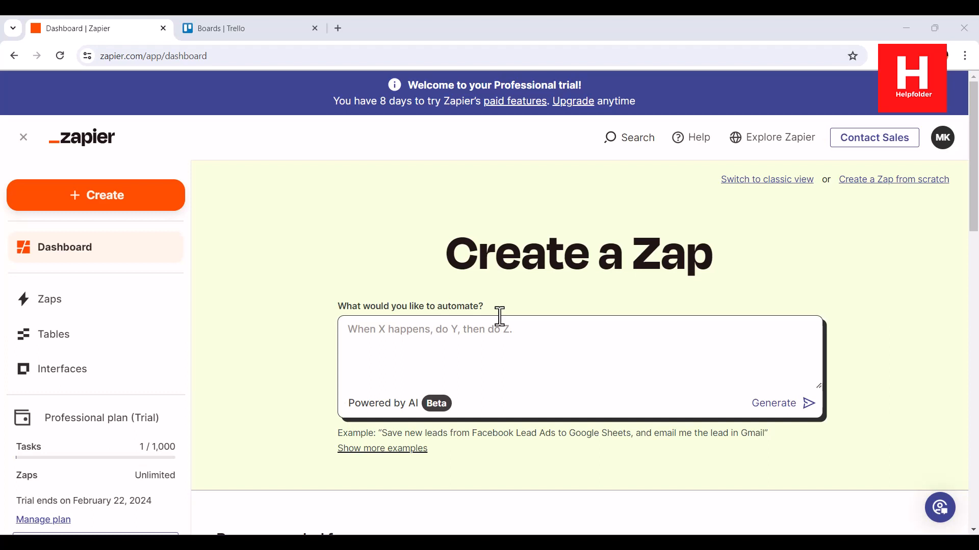
Step: Switch to Trello and create a board titled Automate with the orange background and Workspace visibility
click(261, 28)
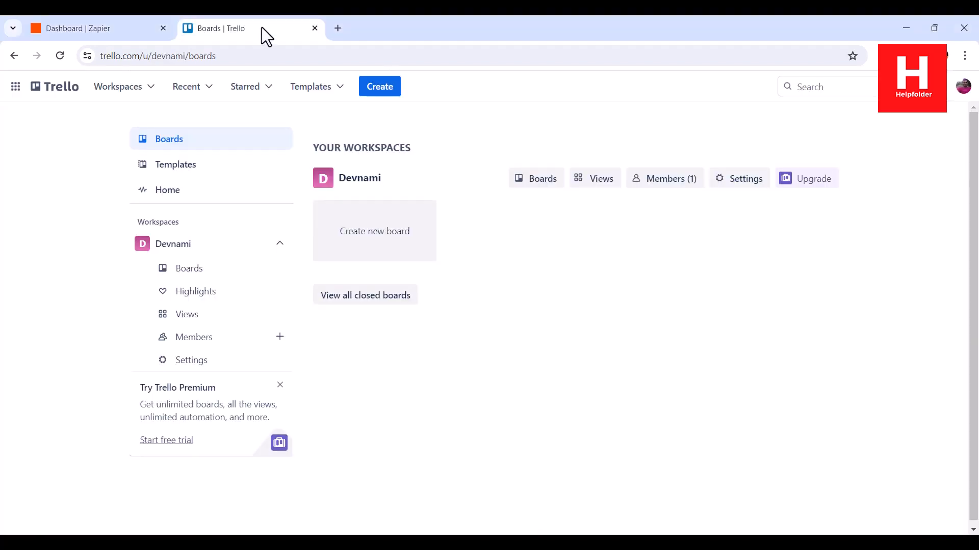
click(406, 244)
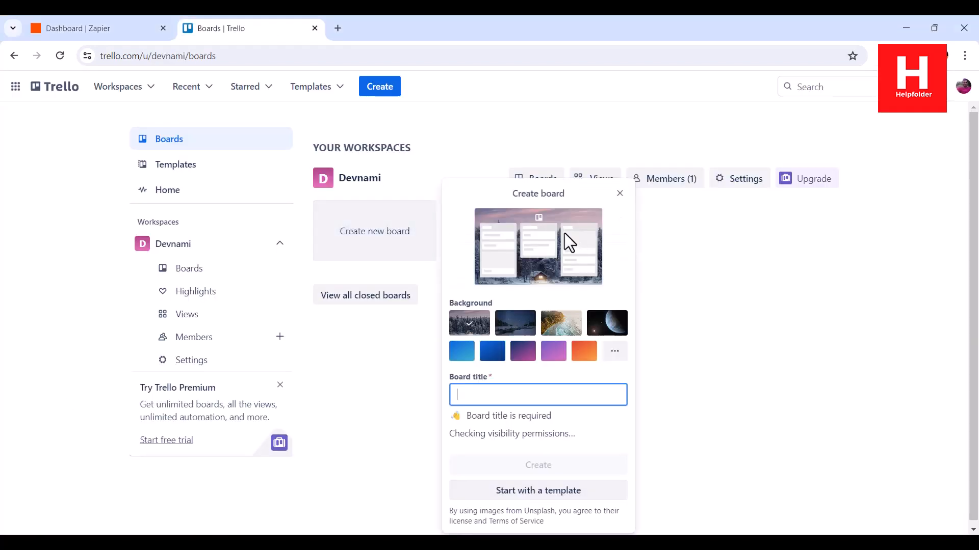
click(533, 395)
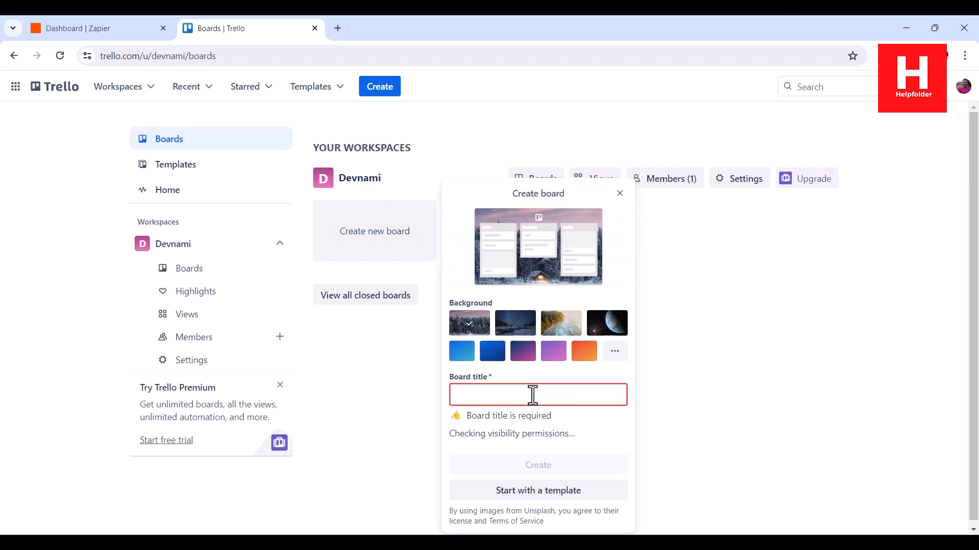
text(Auto)
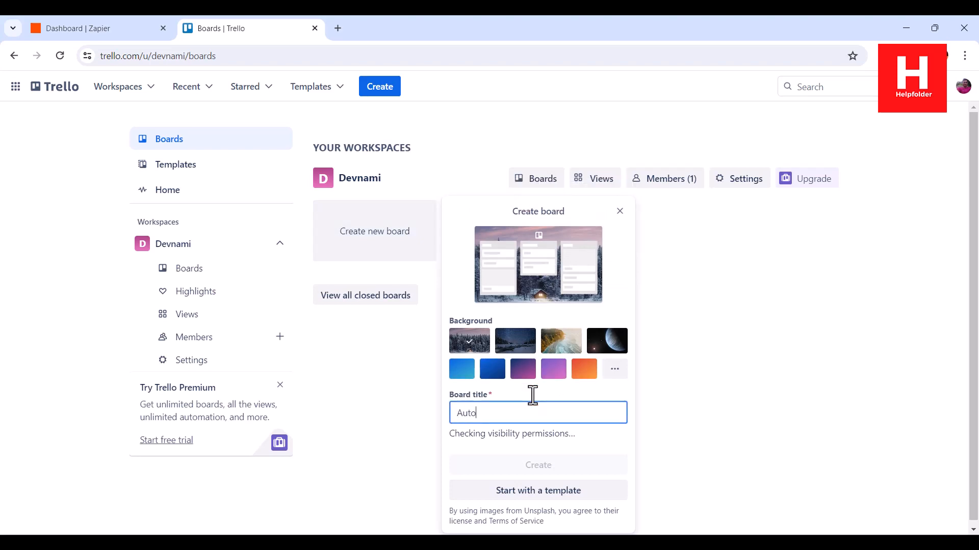
text(mate)
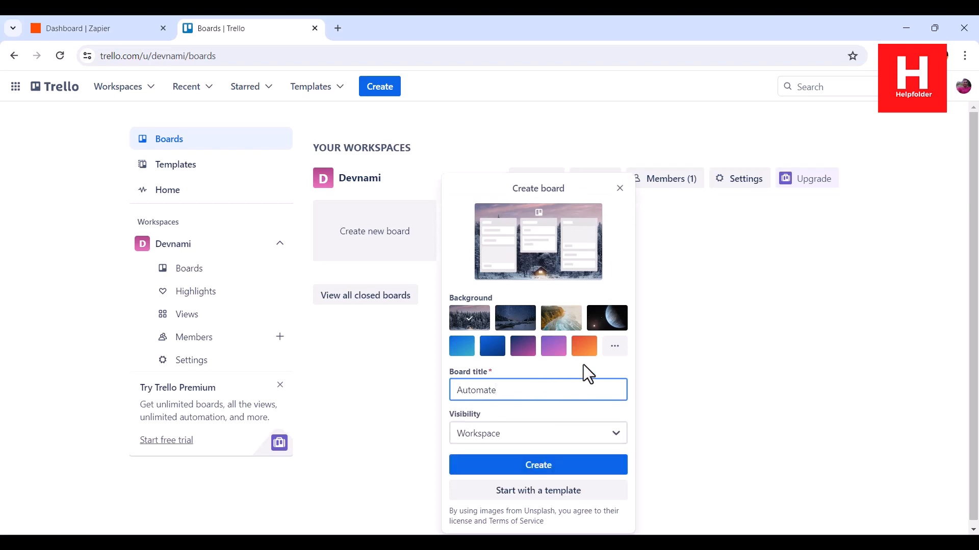
click(584, 350)
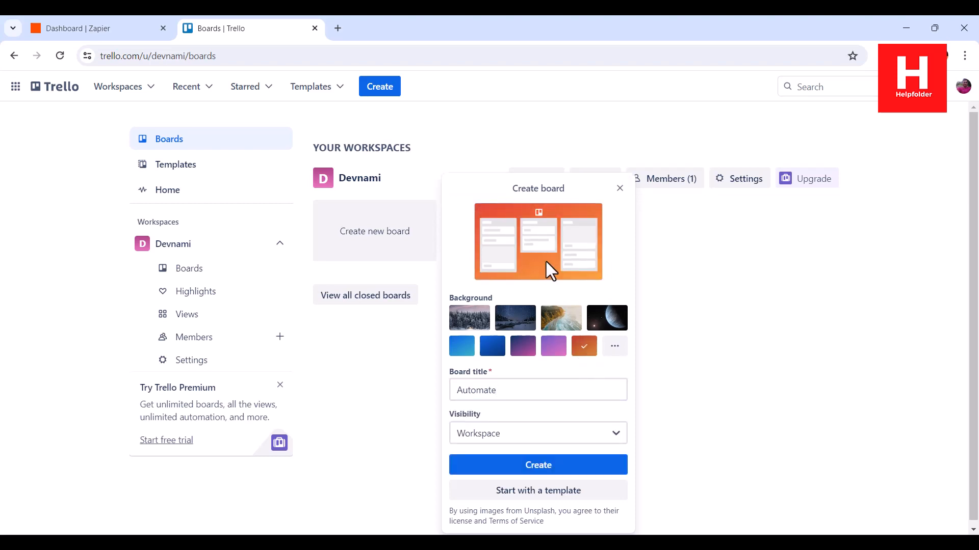
click(522, 436)
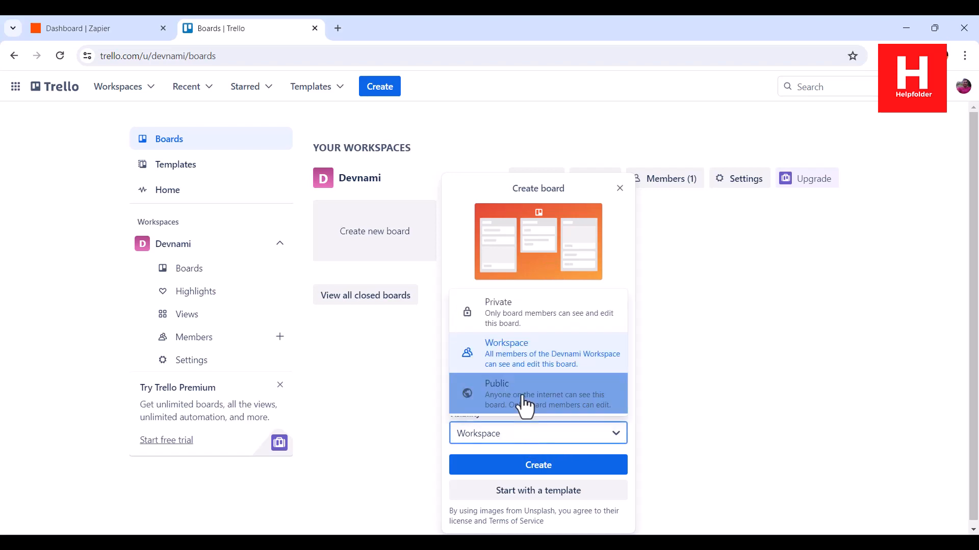
click(538, 446)
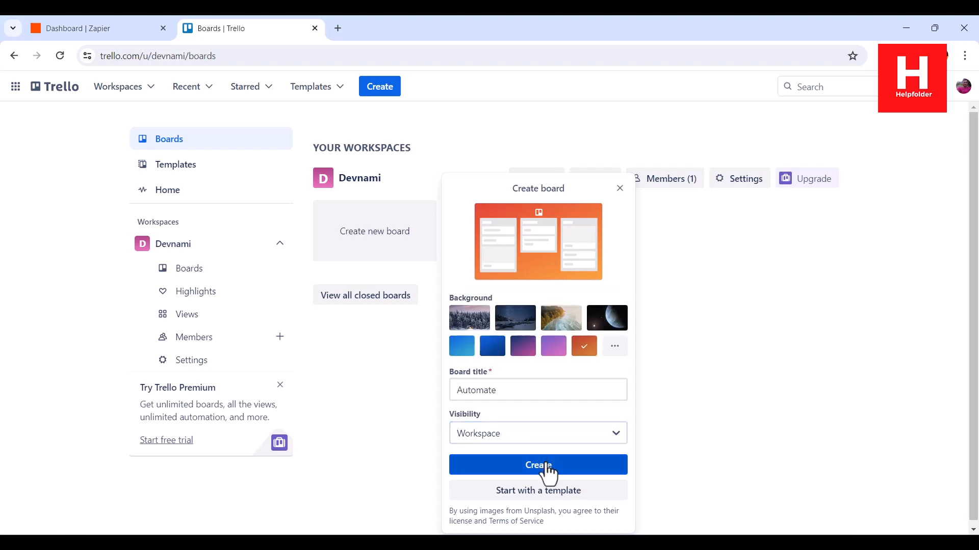
click(546, 464)
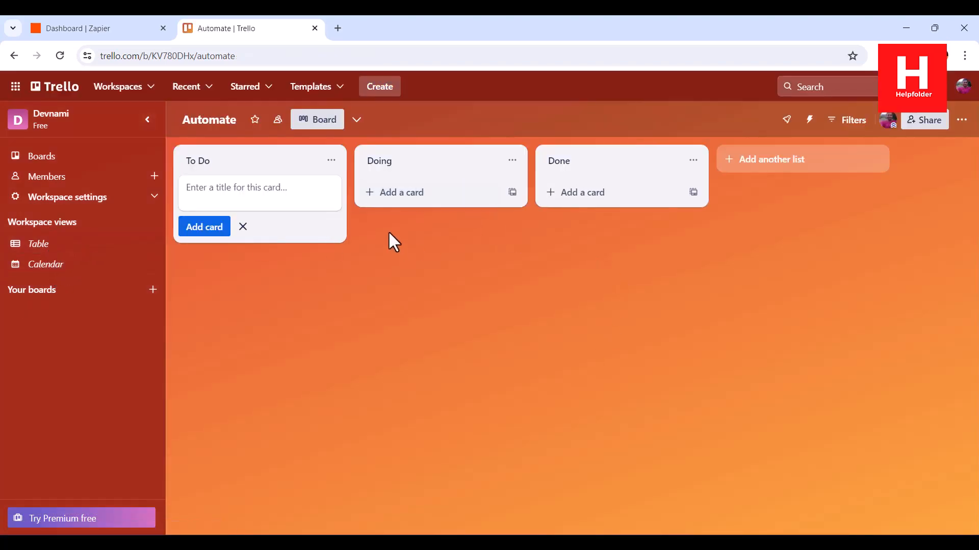
Step: Dismiss the new card entry in the To Do list and add a list titled Zapier to the board
click(242, 226)
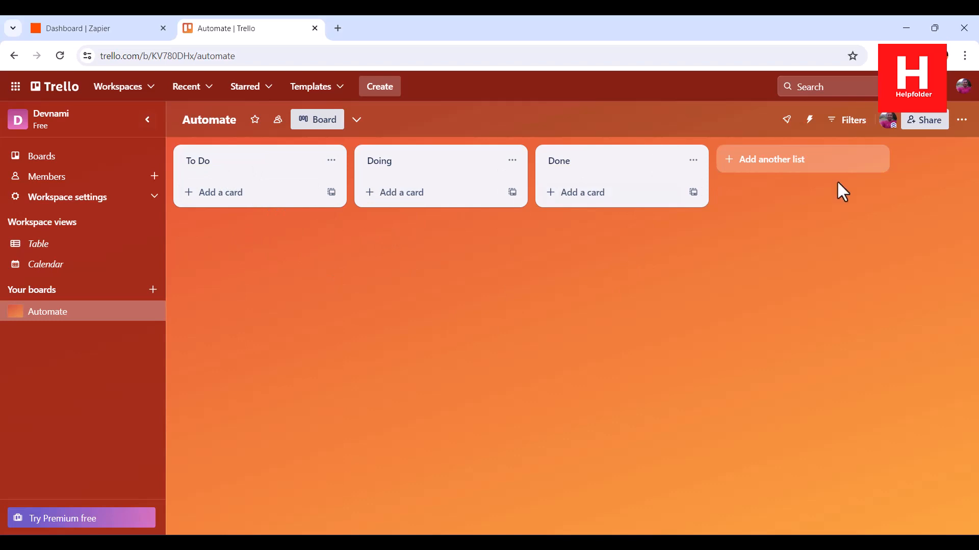
click(746, 166)
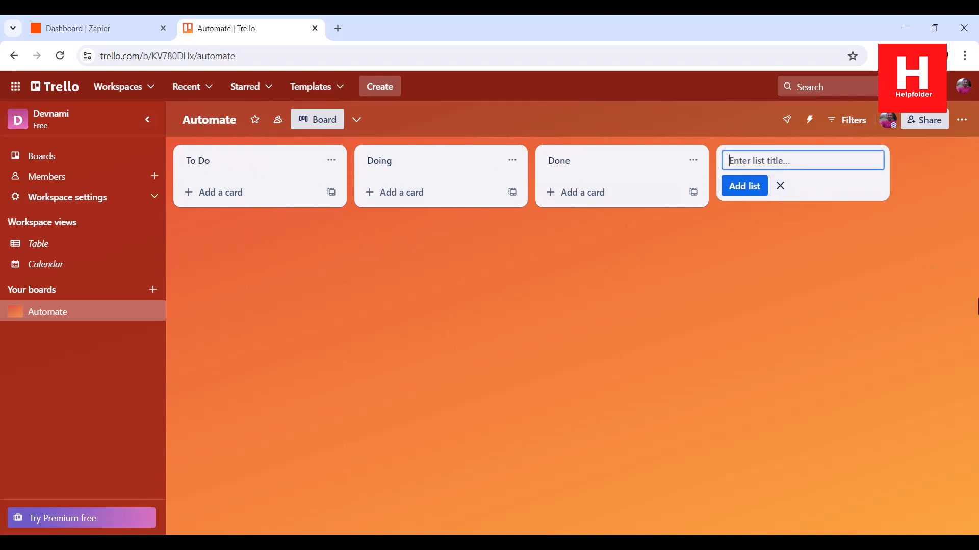
text(Zapier)
click(743, 187)
click(581, 255)
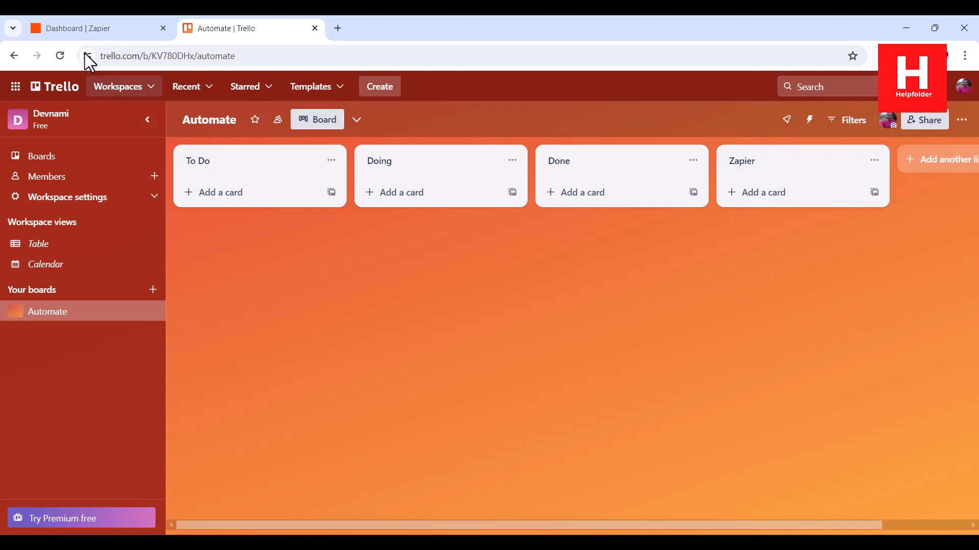
Step: Switch to Zapier, go to the Zaps page and search the existing Zaps for Trello
click(85, 28)
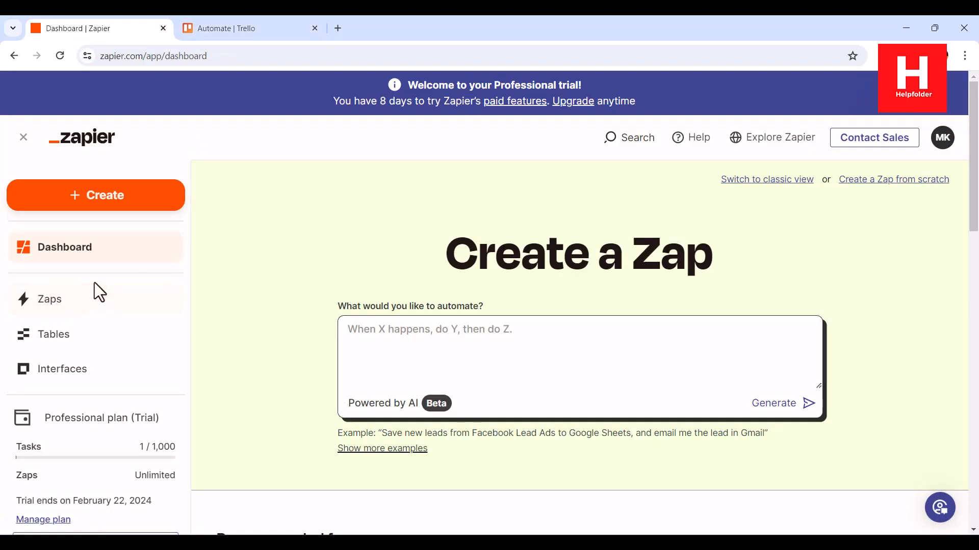
click(80, 304)
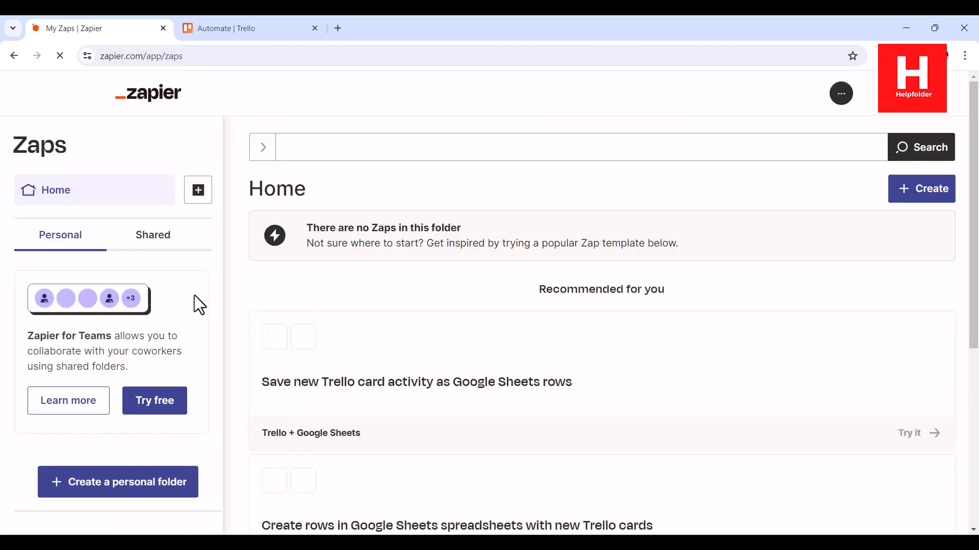
scroll(148, 300, down, 4)
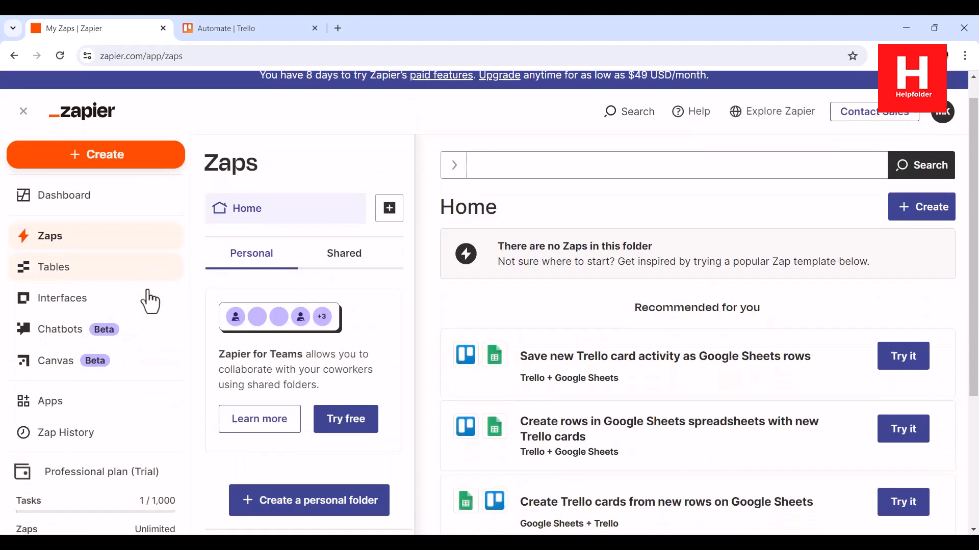
scroll(149, 285, up, 2)
scroll(150, 285, up, 2)
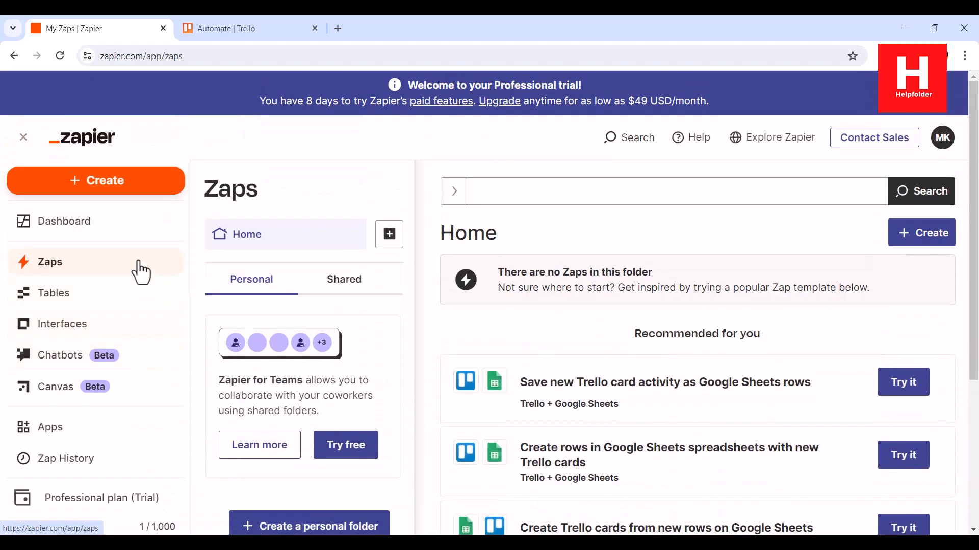
click(923, 241)
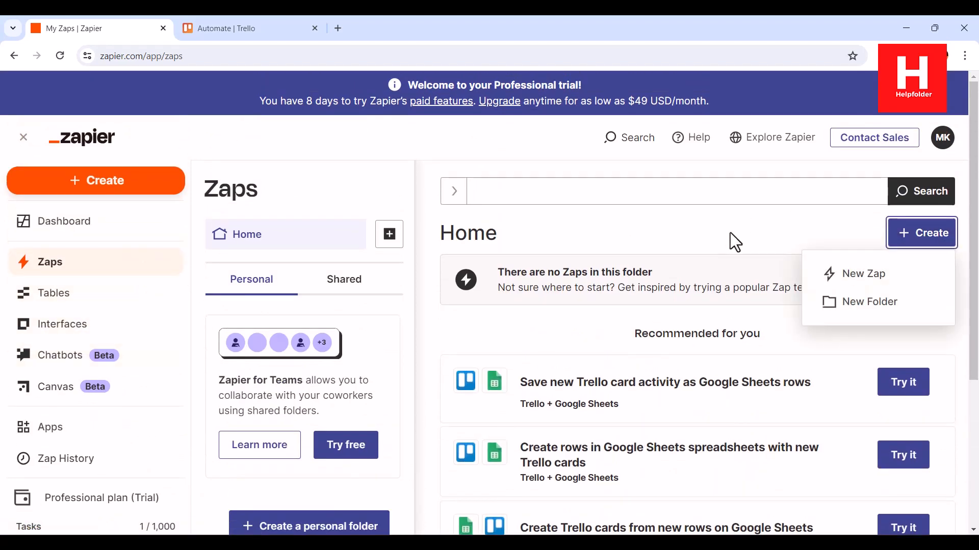
click(741, 237)
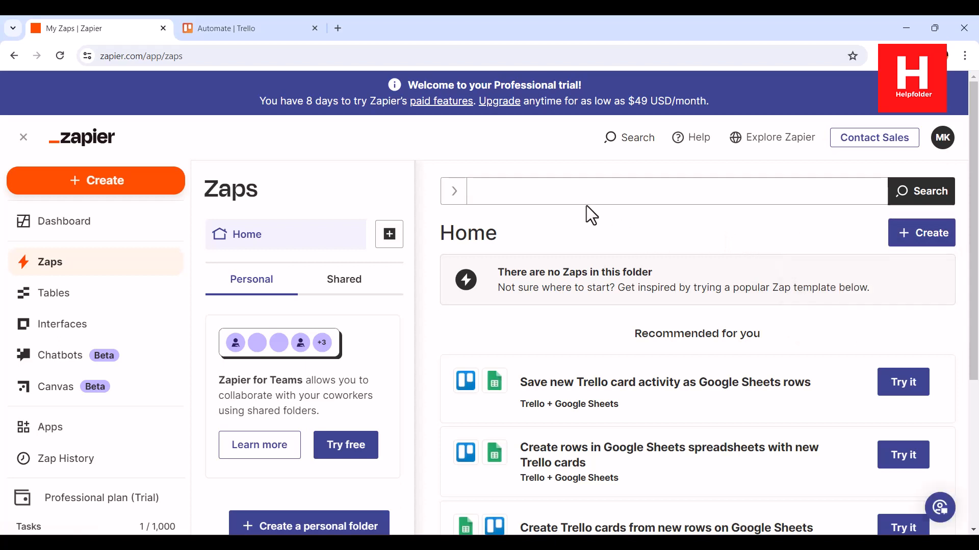
click(568, 193)
text(Trello)
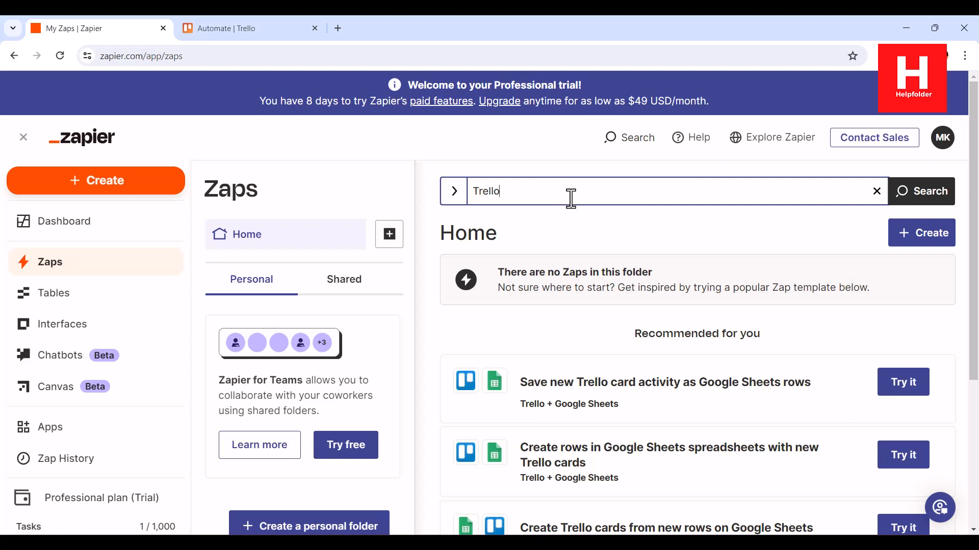
click(934, 199)
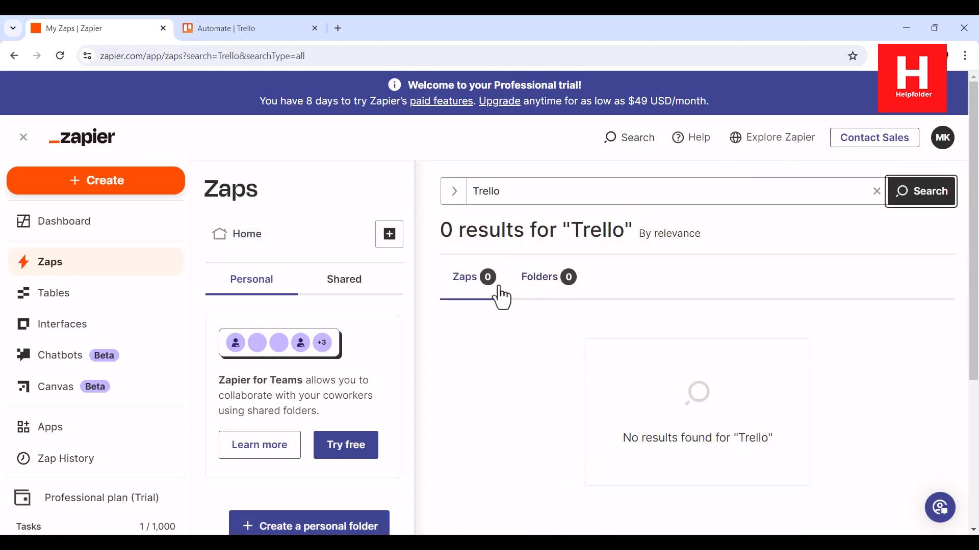
Step: Go to the Apps page and search the app connections for Trello
scroll(118, 326, down, 2)
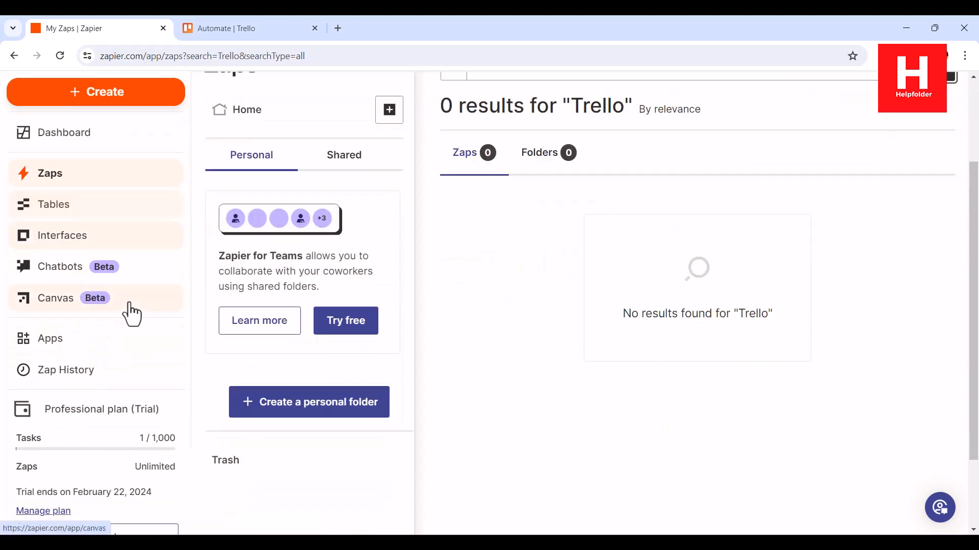
click(51, 339)
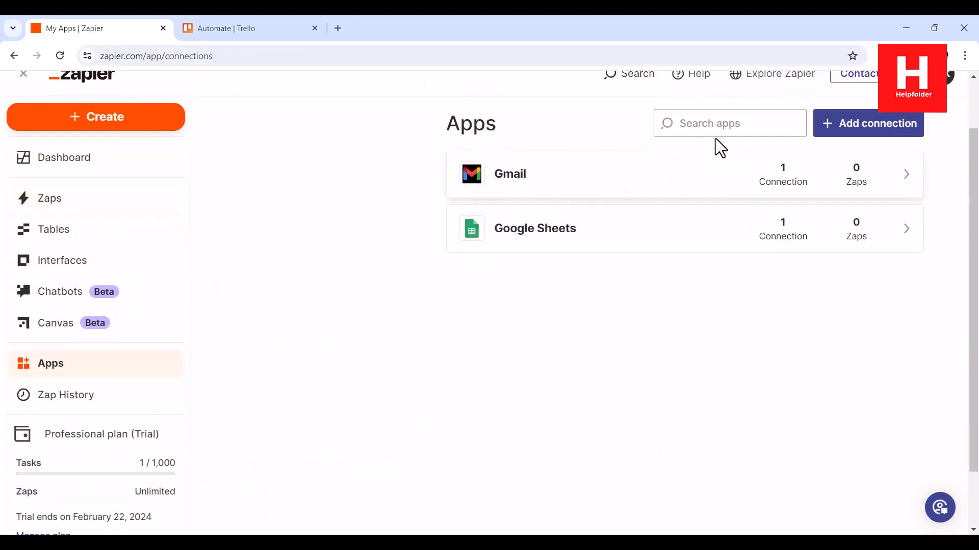
click(715, 124)
text(Tre)
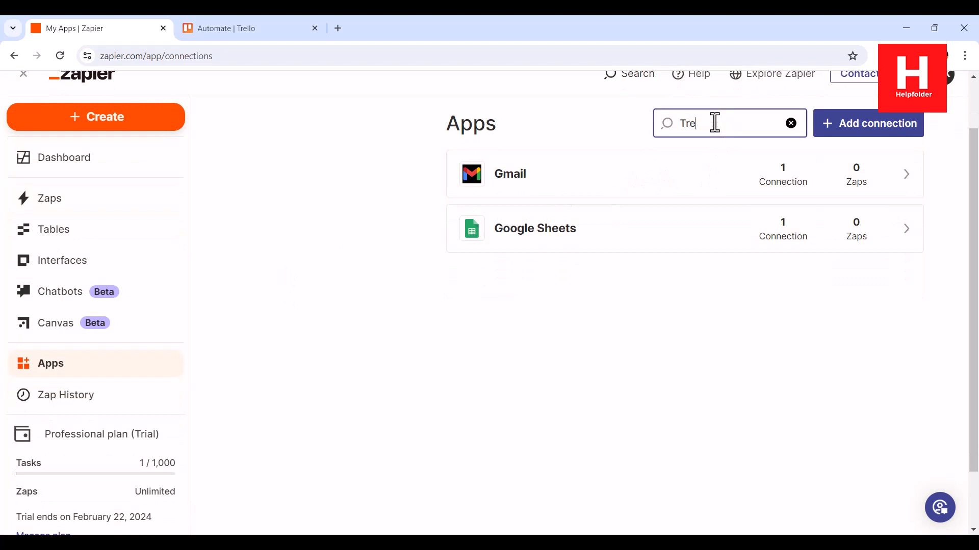
text(llo)
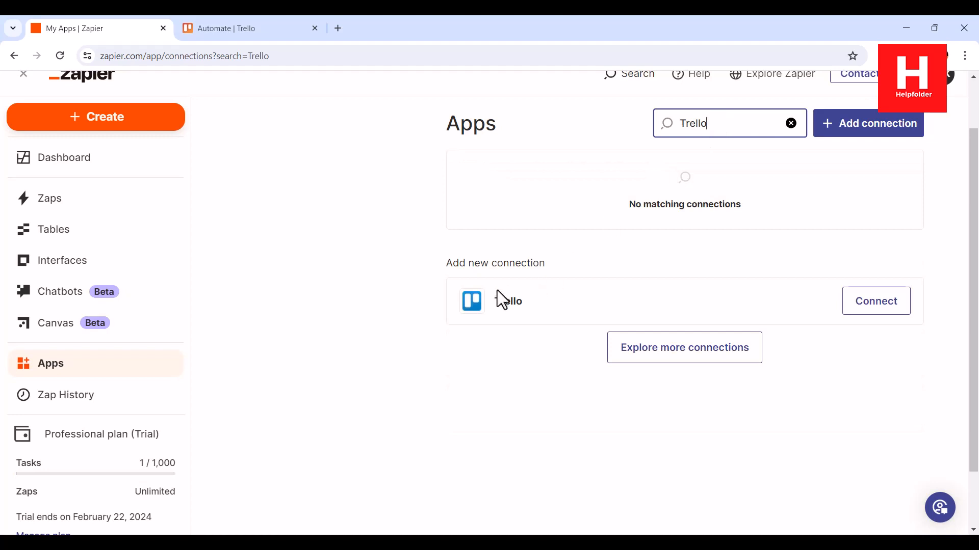
Step: Connect Trello as a new app connection, reviewing the requested permissions and allowing Zapier access to the account
click(845, 308)
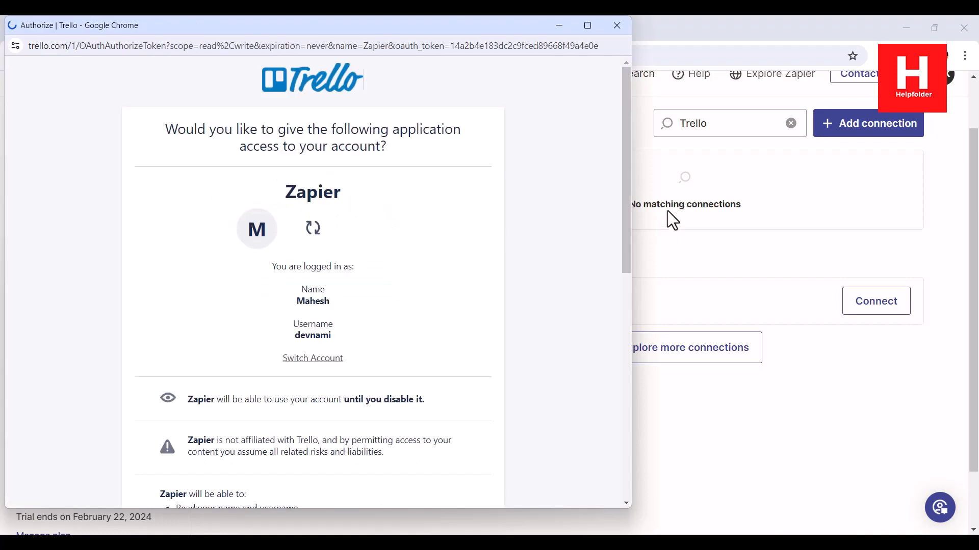
scroll(525, 283, down, 4)
scroll(522, 282, down, 4)
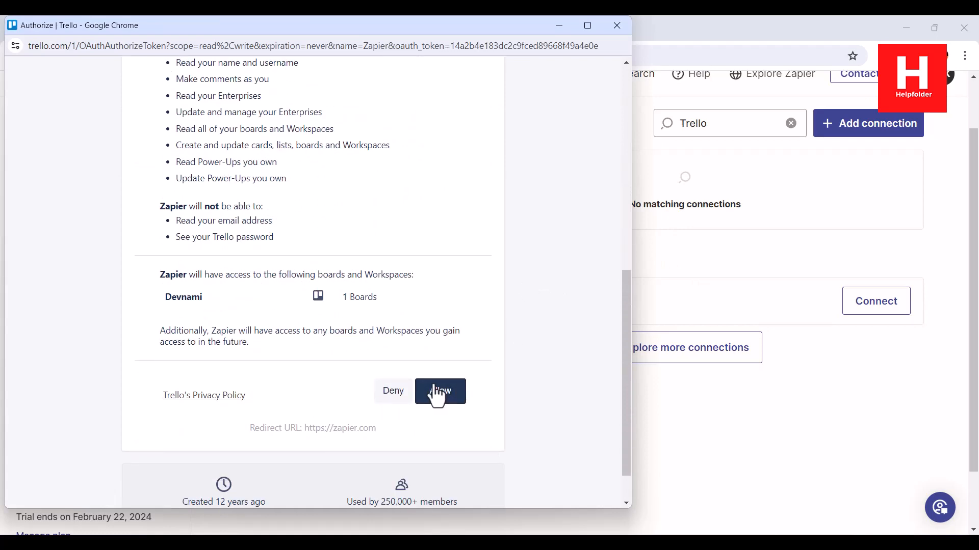
scroll(482, 283, up, 6)
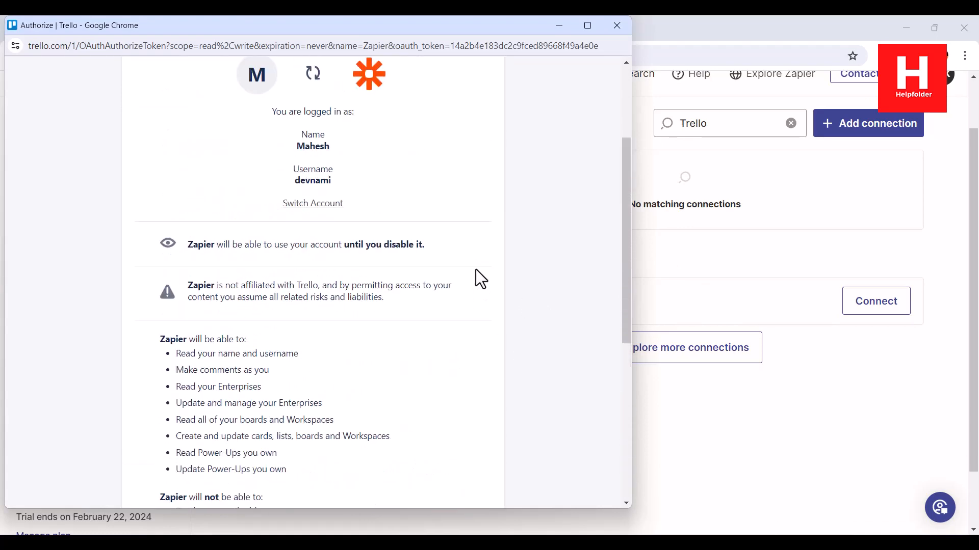
scroll(433, 349, down, 7)
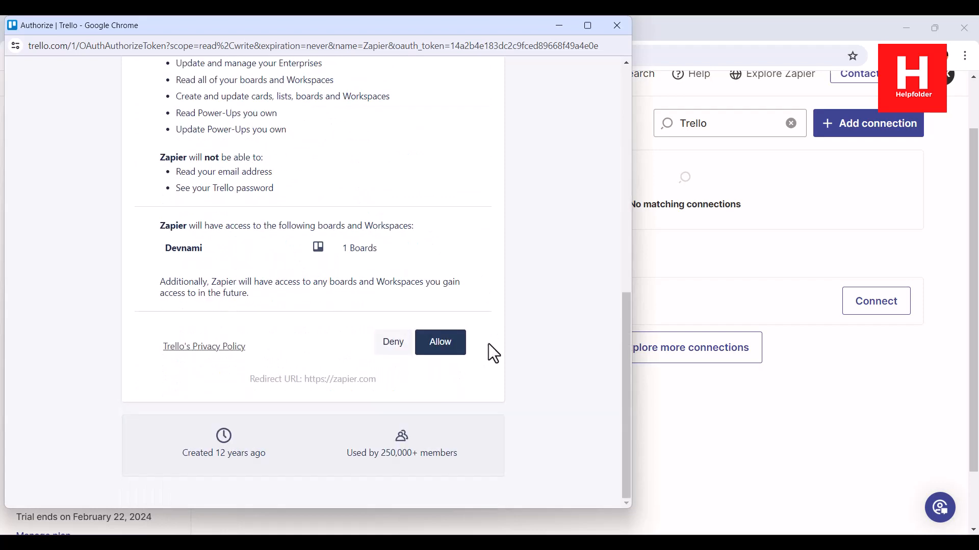
click(448, 356)
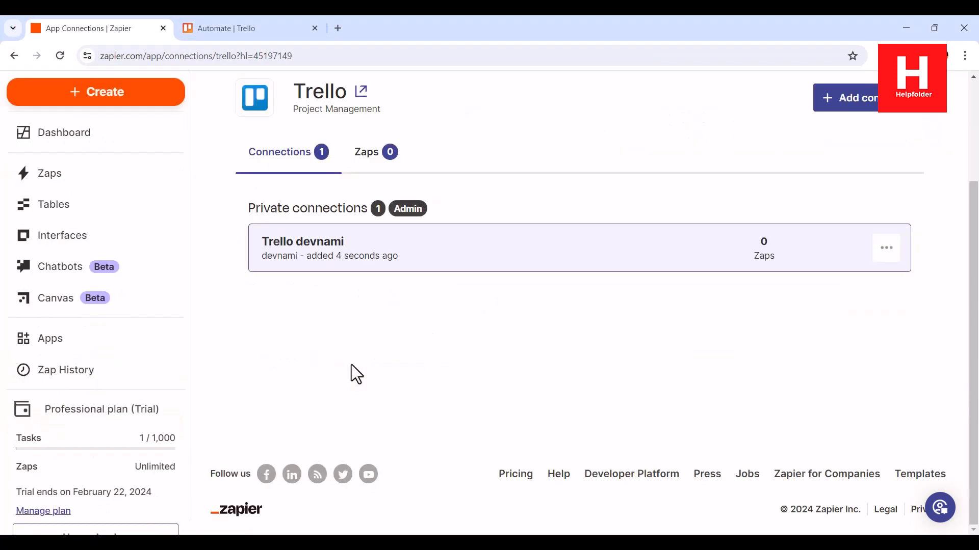
Step: Return from the Trello connection details to the list of connected apps and look it over
scroll(500, 282, up, 1)
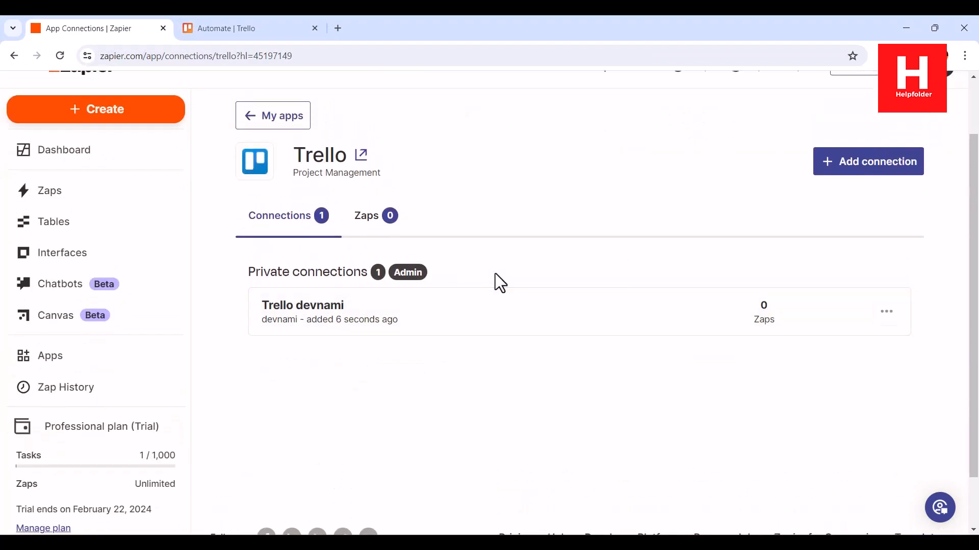
click(276, 123)
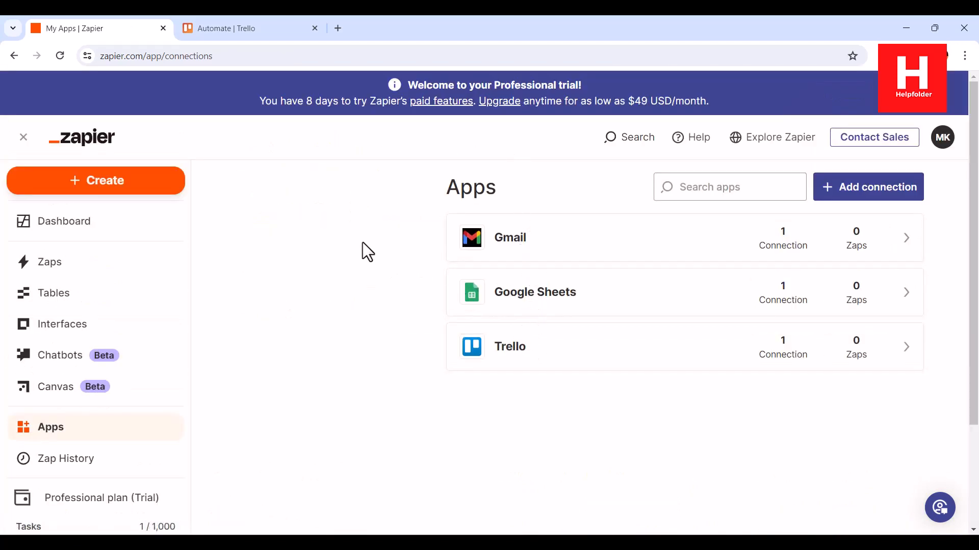
scroll(328, 231, down, 1)
scroll(328, 232, up, 1)
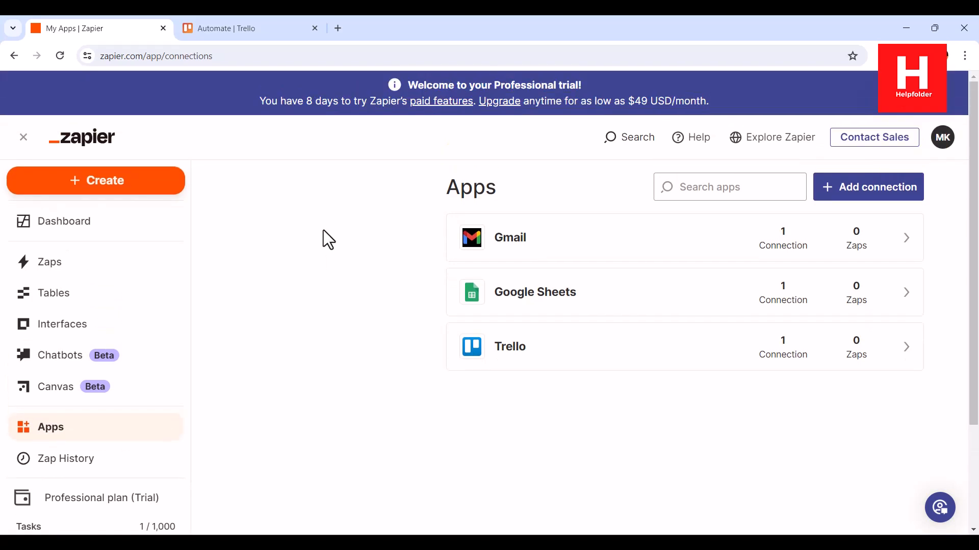
Step: Create a new Zap and place the cursor in its AI automation description
click(40, 191)
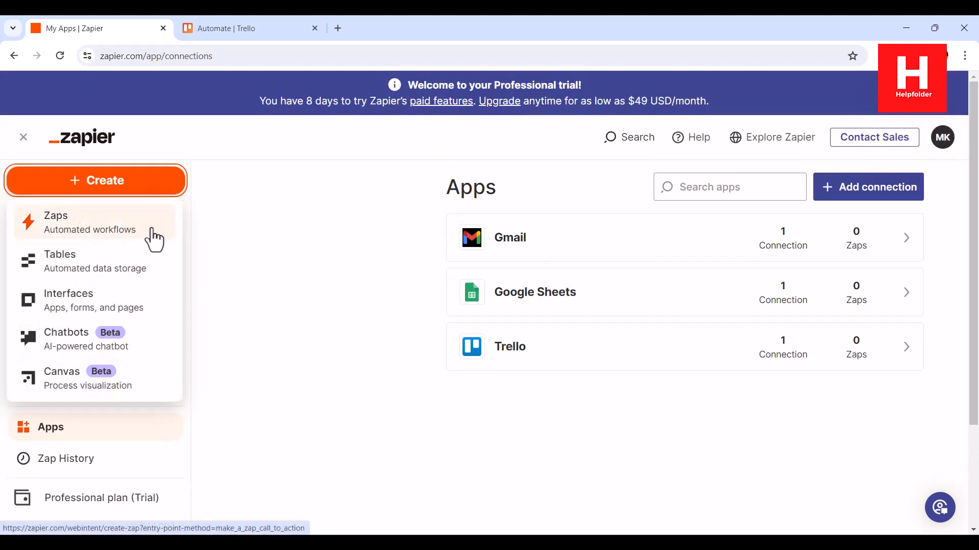
click(154, 231)
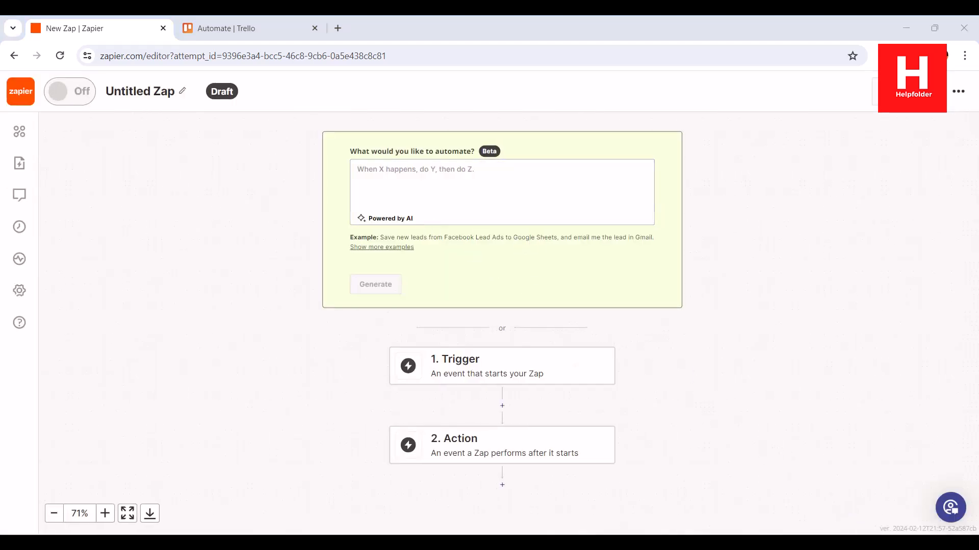
click(396, 185)
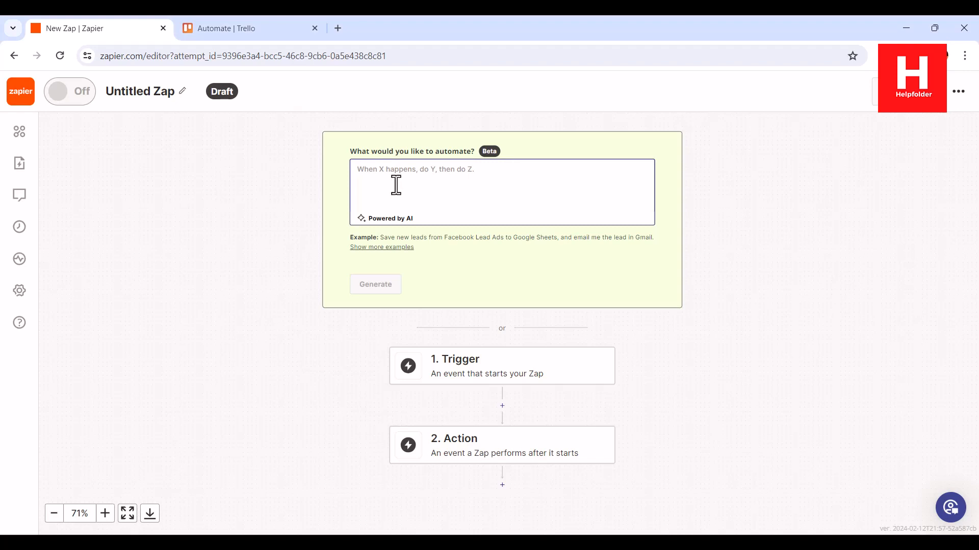
Step: Generate a Zap from the description "When email from sender align27 comes create entry in trello board." and try the suggested Zap
text(When em)
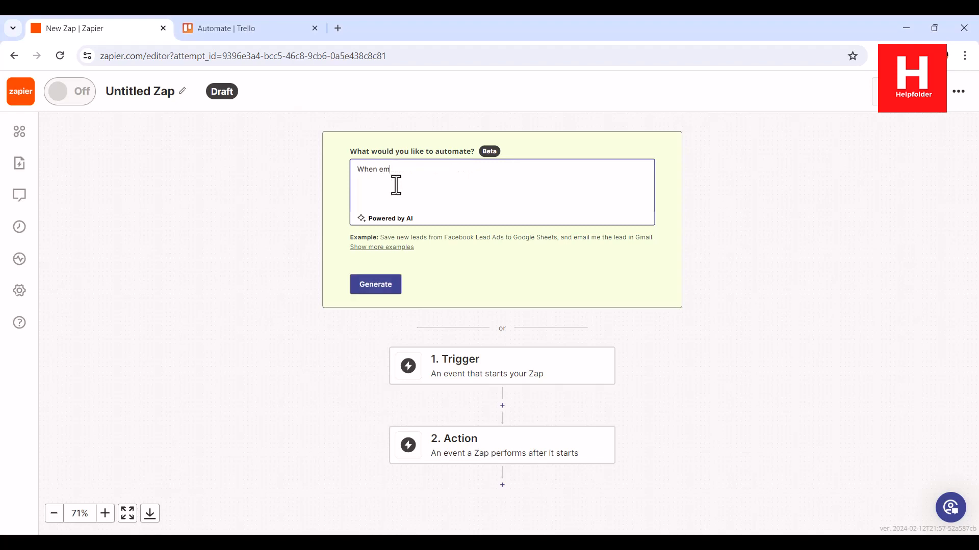
text(ail from sende)
text(r align27 comes )
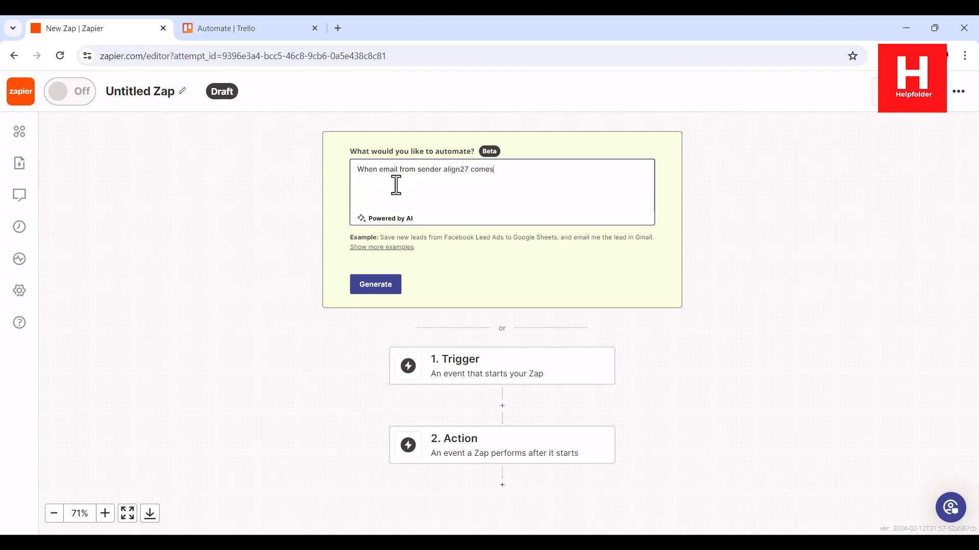
text(create entry in trello board.)
click(367, 291)
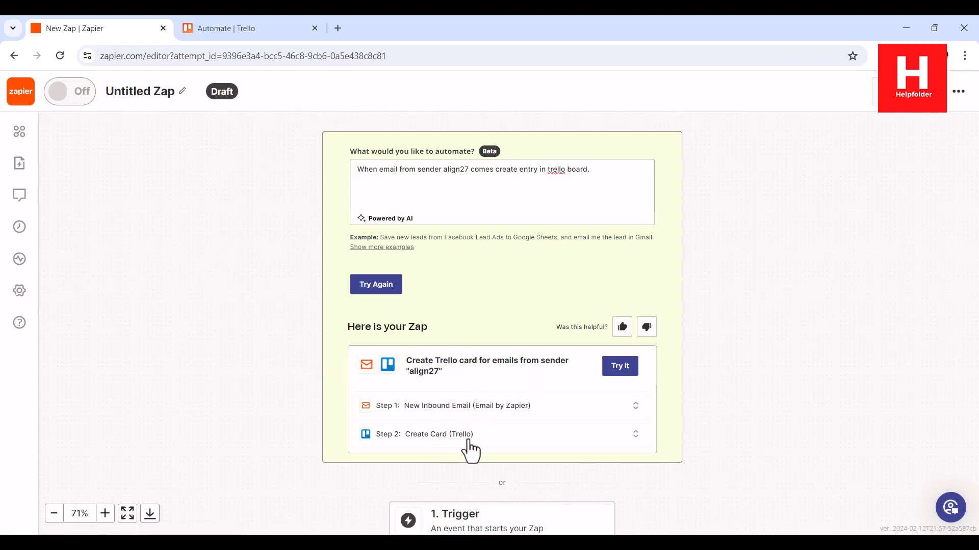
click(620, 366)
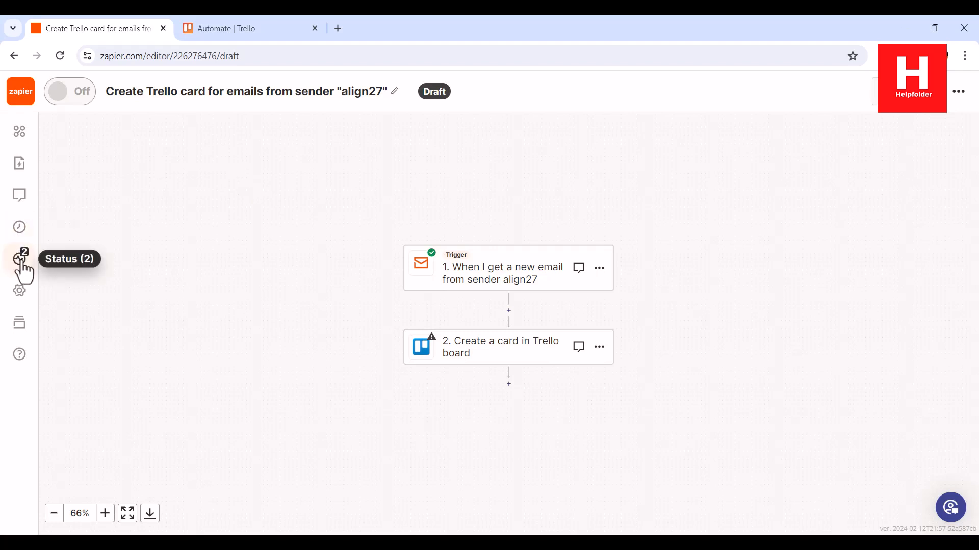
Step: Open the settings of the inbound email trigger and examine its required mailbox address field
click(538, 274)
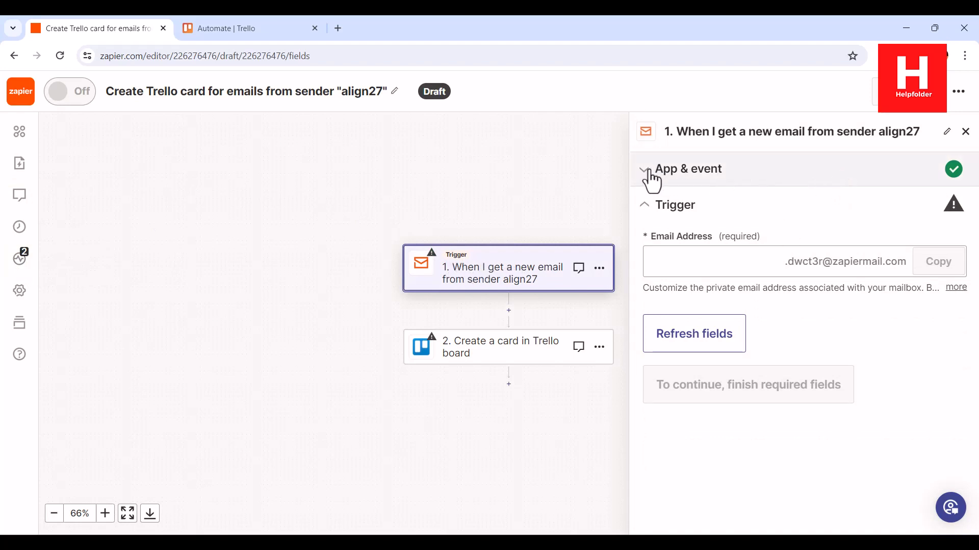
click(686, 256)
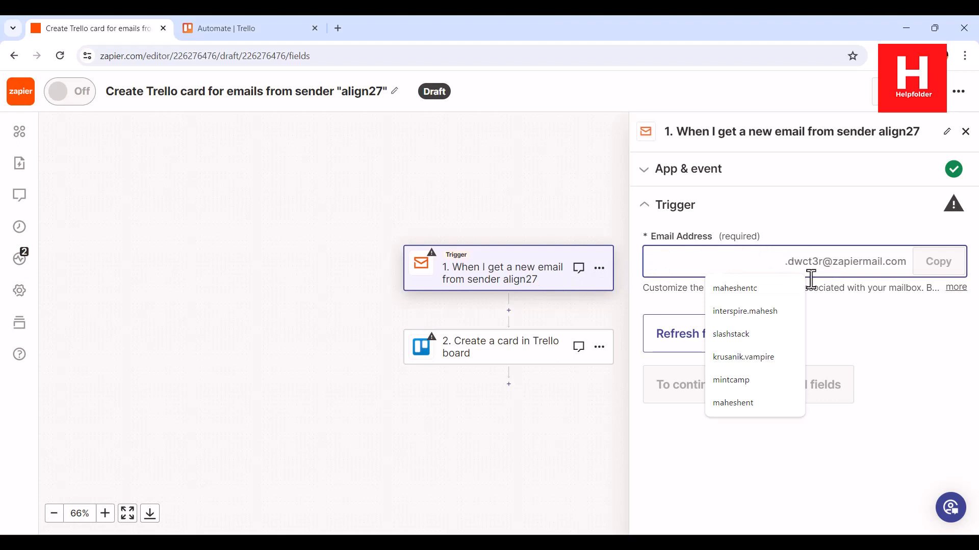
click(799, 259)
drag(786, 265, 897, 264)
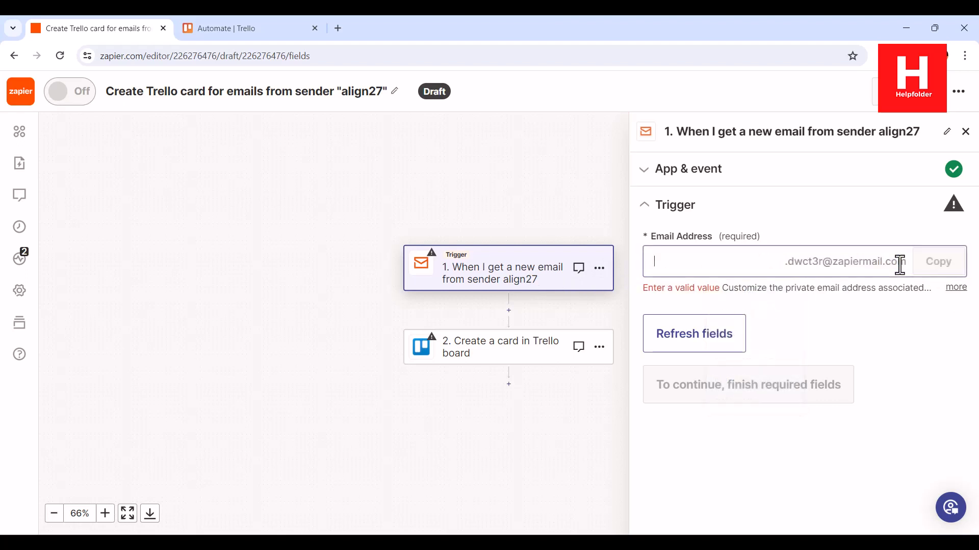
click(600, 268)
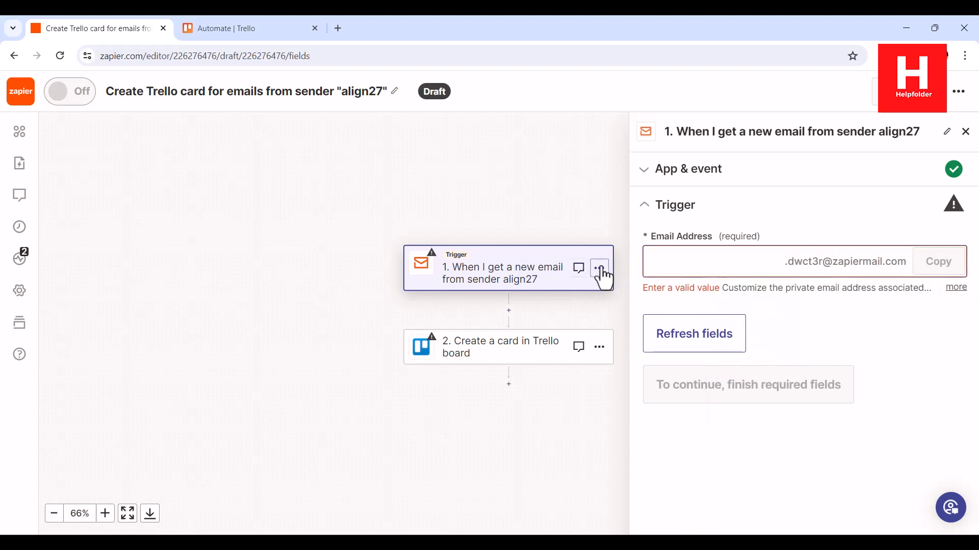
Step: Change the trigger app to Gmail with the event New Email Matching Search and continue to the account settings
click(650, 173)
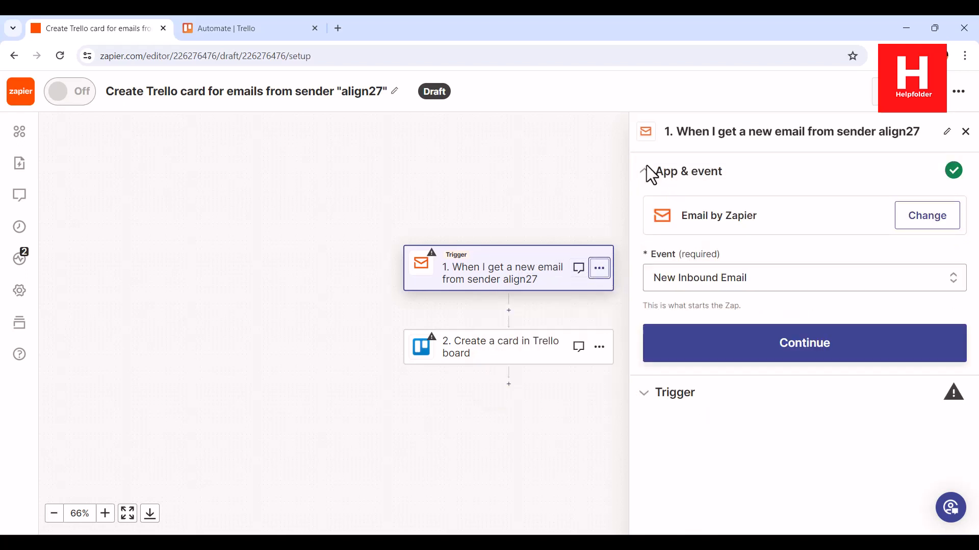
click(918, 218)
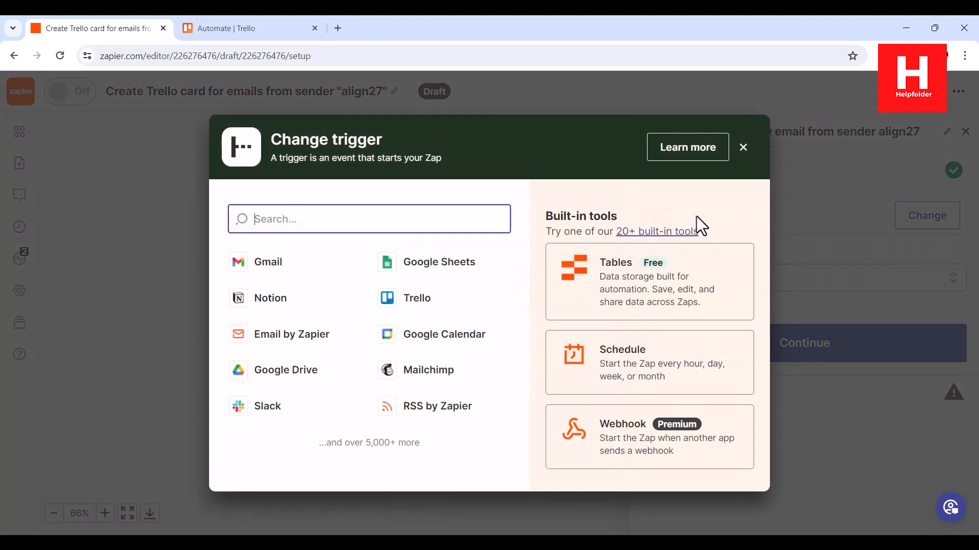
click(278, 263)
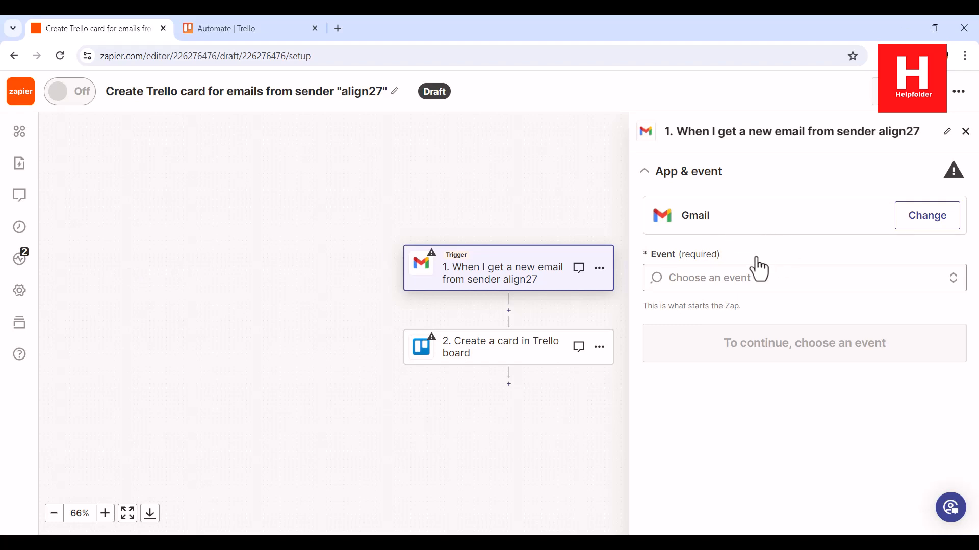
click(726, 275)
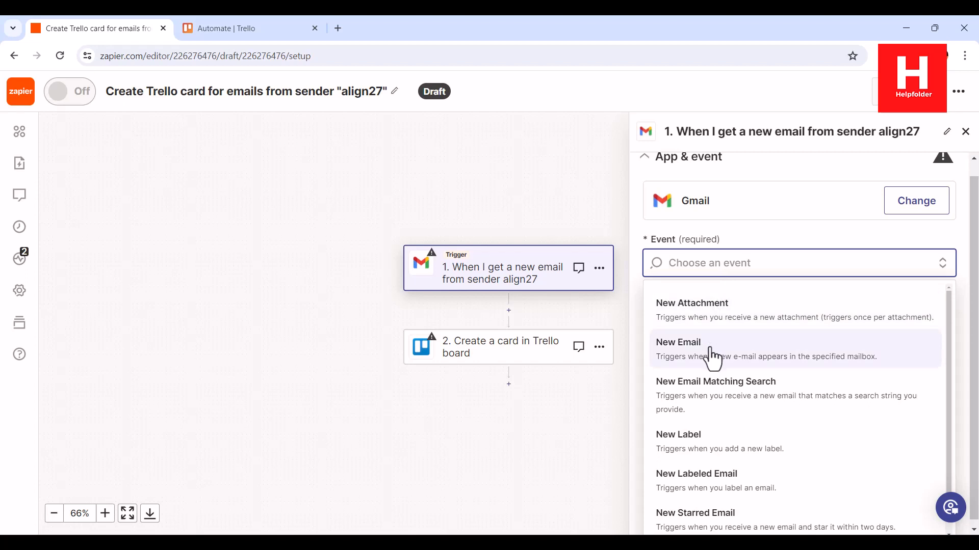
click(711, 387)
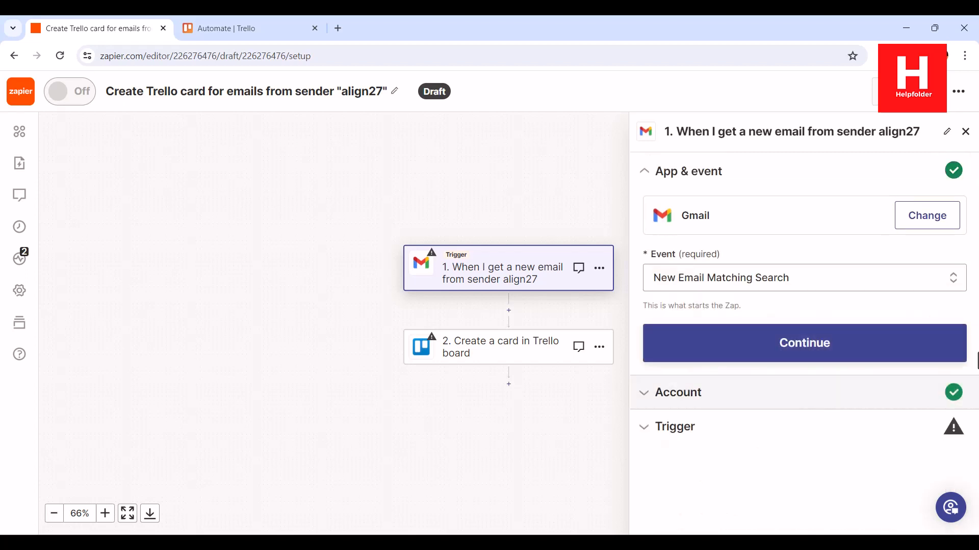
click(850, 352)
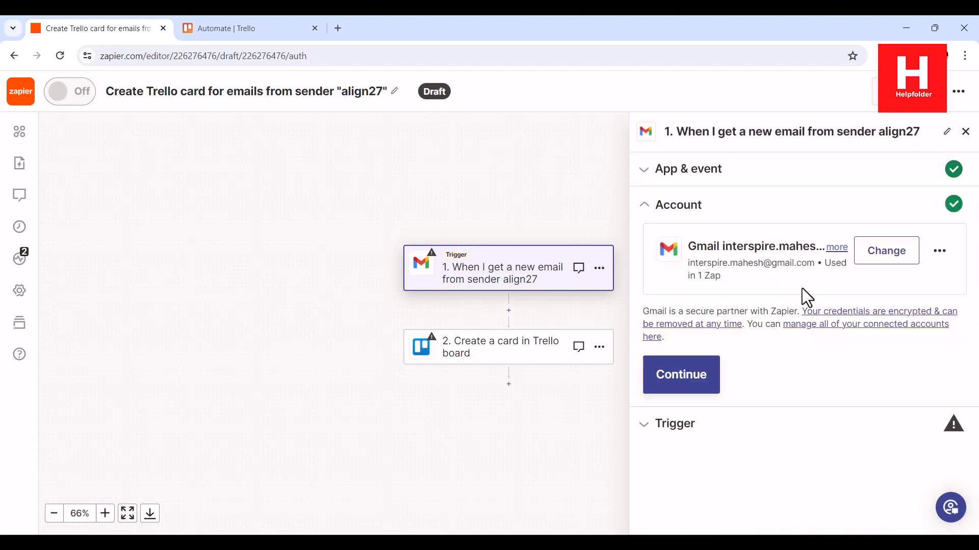
Step: Keep the connected Gmail account, set the trigger's search string to "align", and continue to the trigger test
click(713, 375)
click(664, 293)
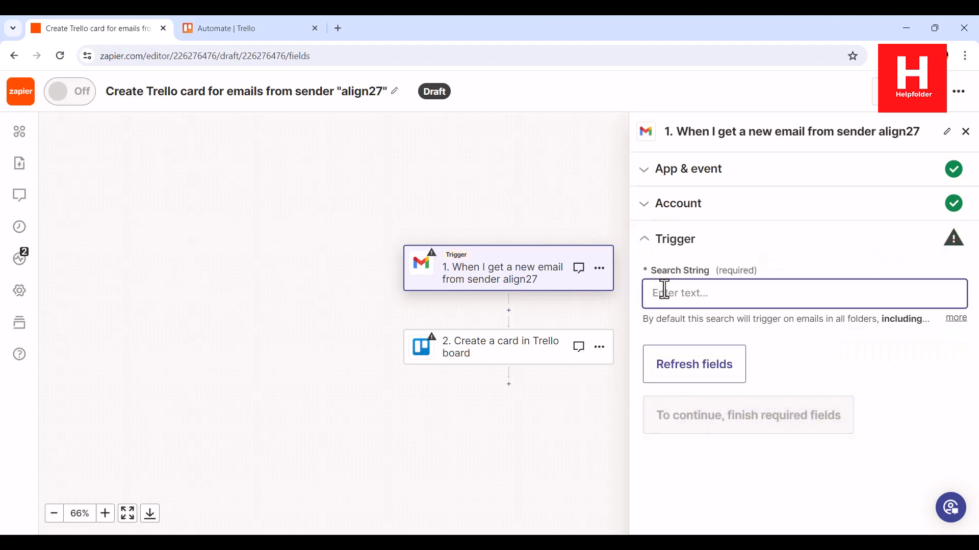
text(align)
click(703, 379)
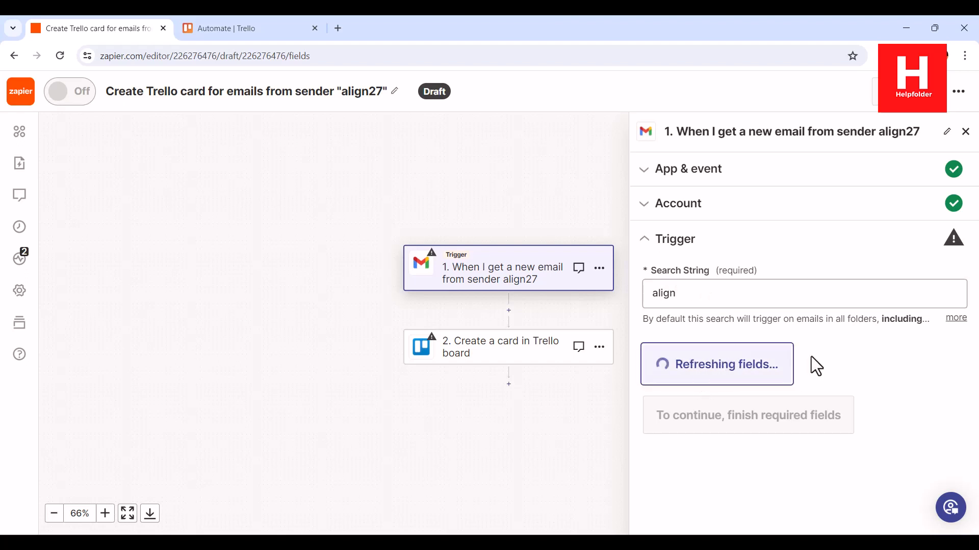
click(809, 366)
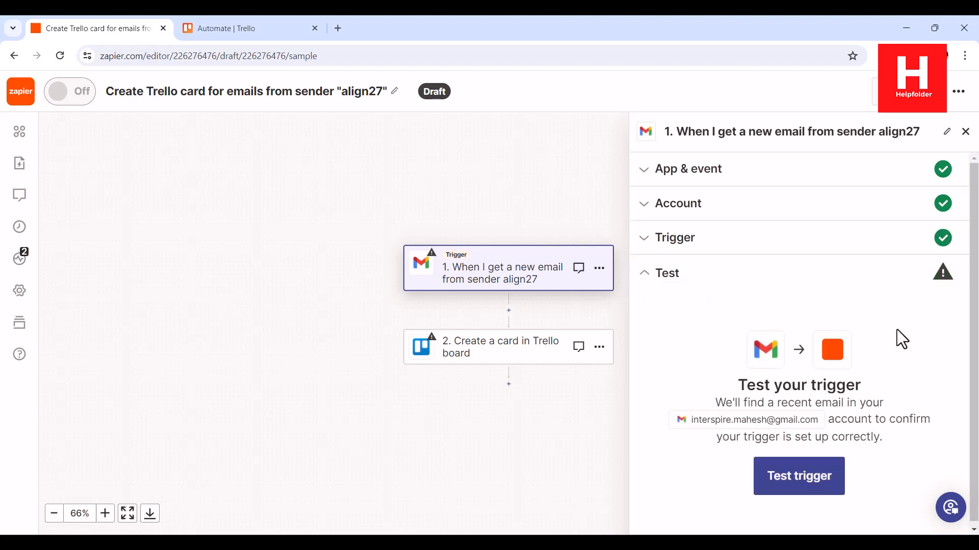
Step: Test the Gmail trigger and continue with Email A as the selected record
click(788, 479)
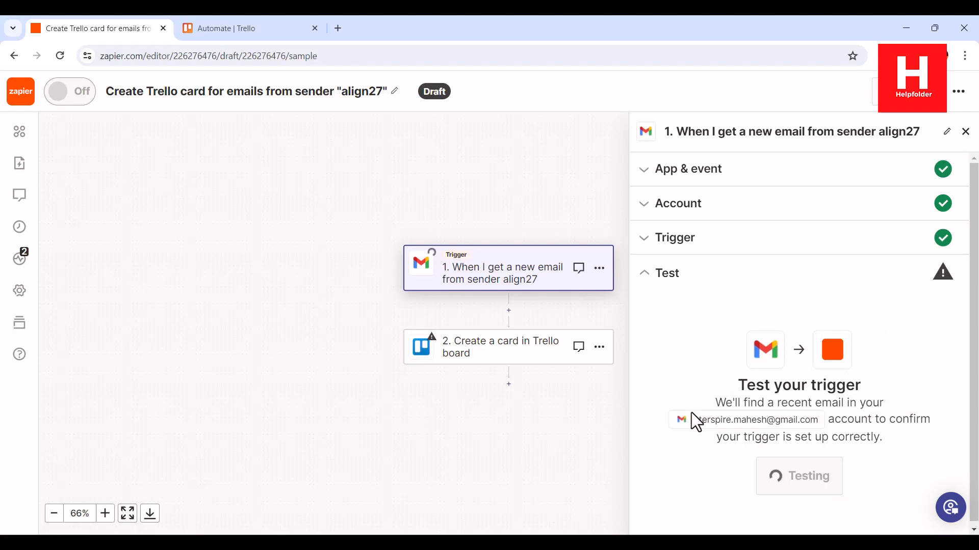
click(830, 476)
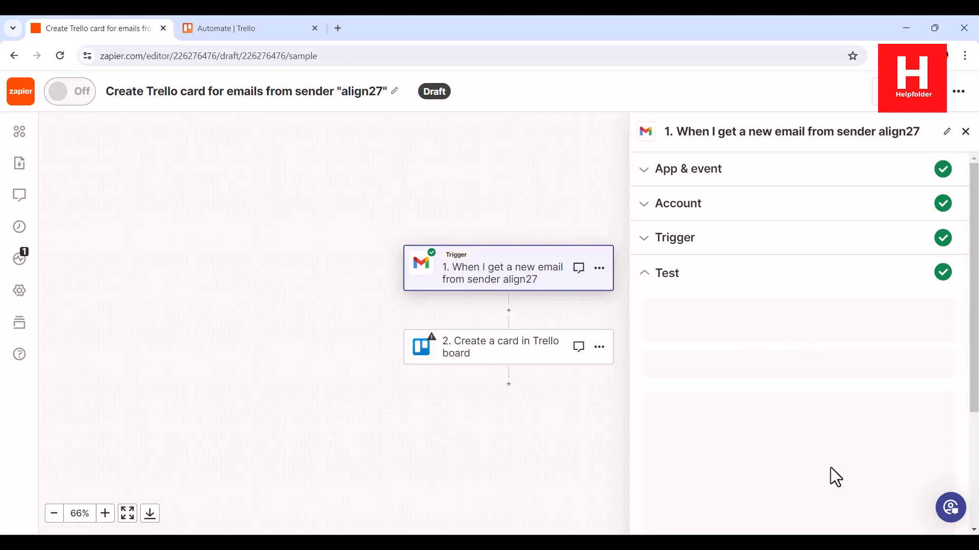
scroll(879, 390, down, 4)
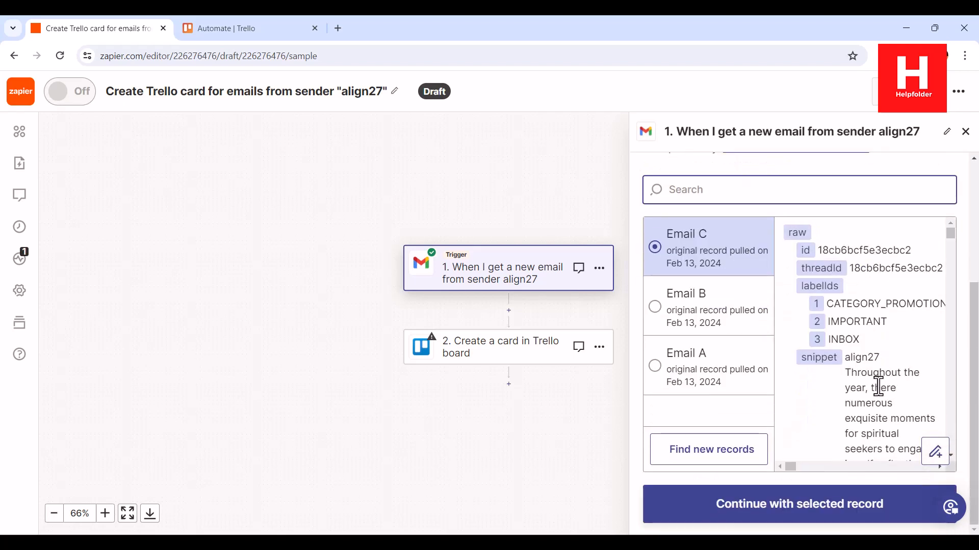
click(709, 389)
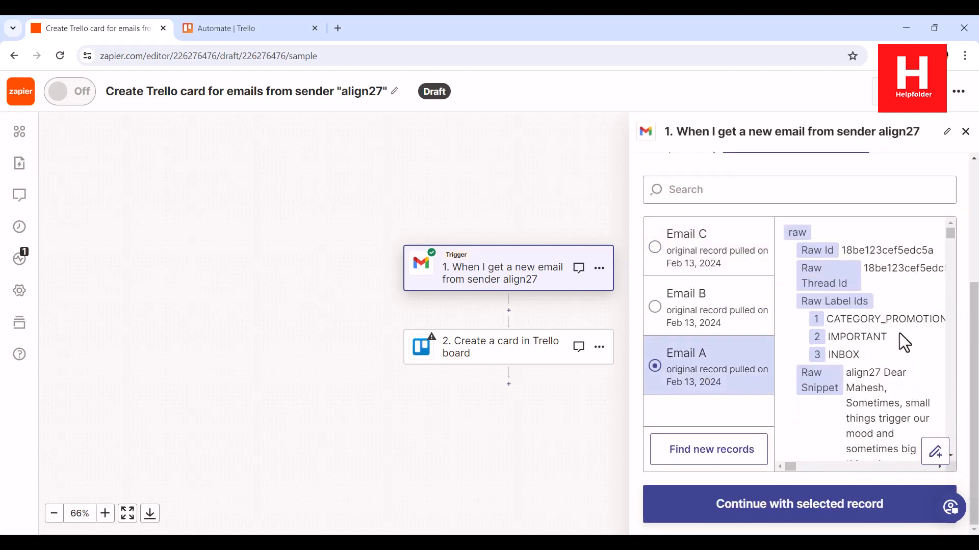
click(793, 516)
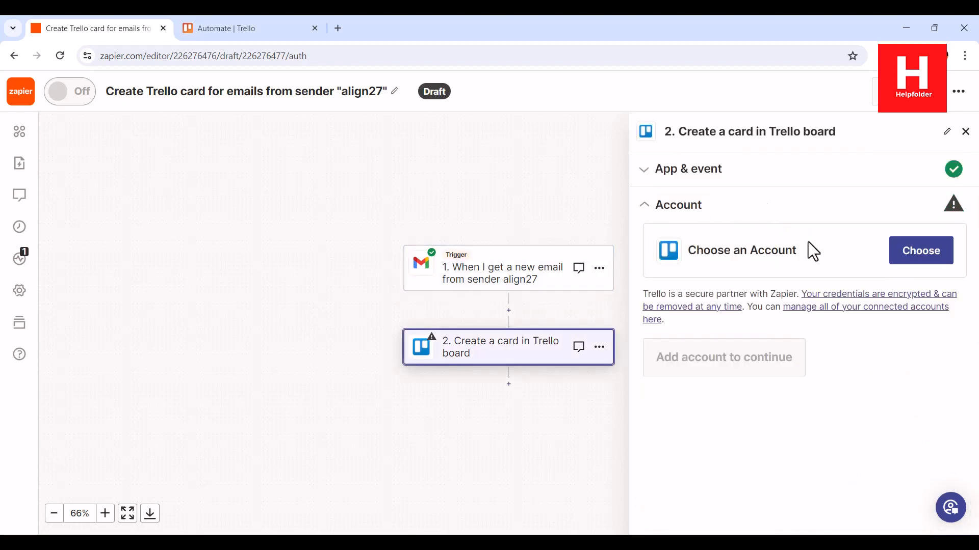
Step: Choose the connected Trello account for the card creation action and continue to the action fields
click(923, 255)
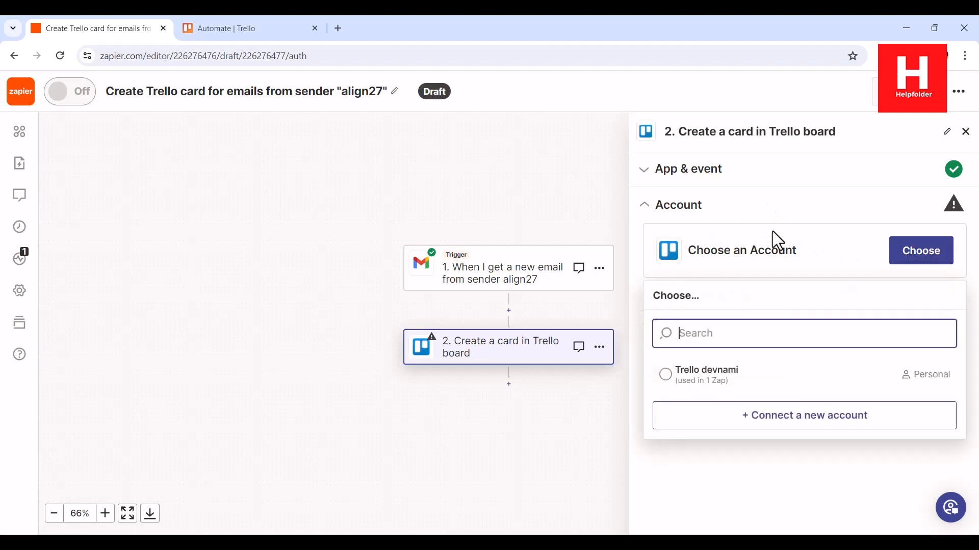
click(714, 391)
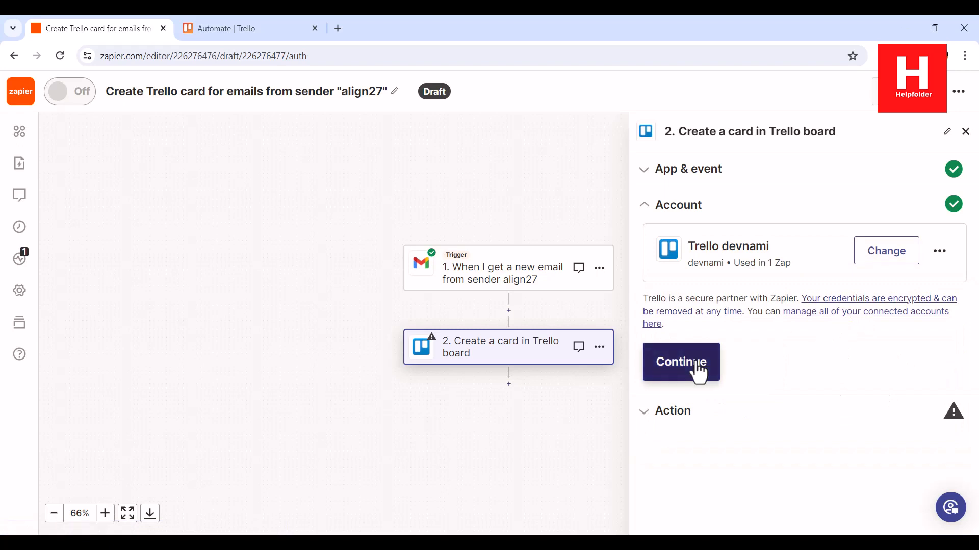
click(699, 372)
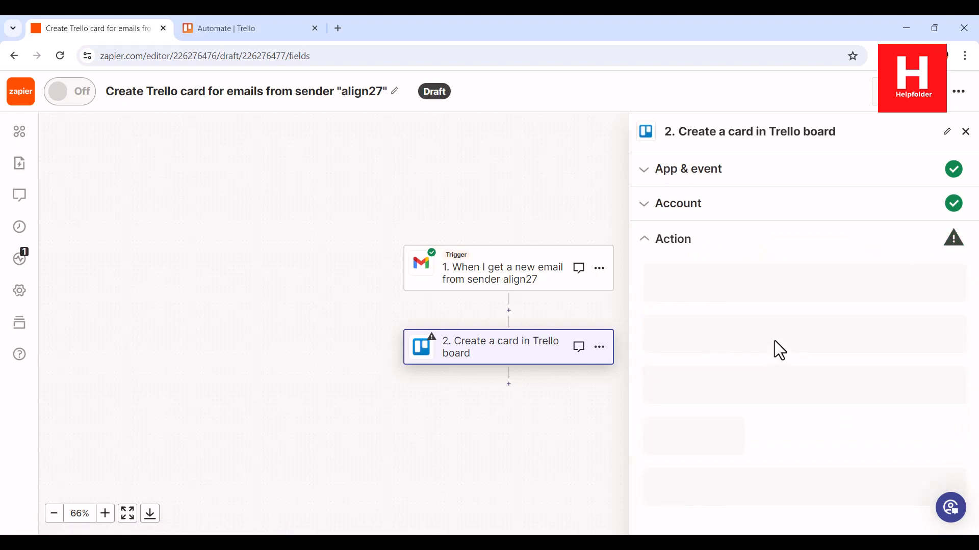
Step: Check the board name in Trello, search the action's boards for "automate" and select the Automate board
click(689, 301)
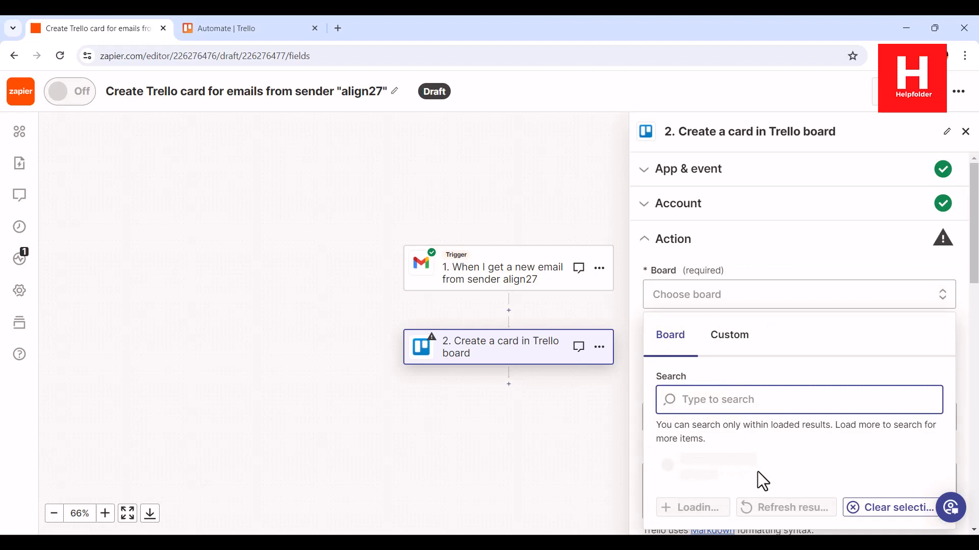
click(209, 37)
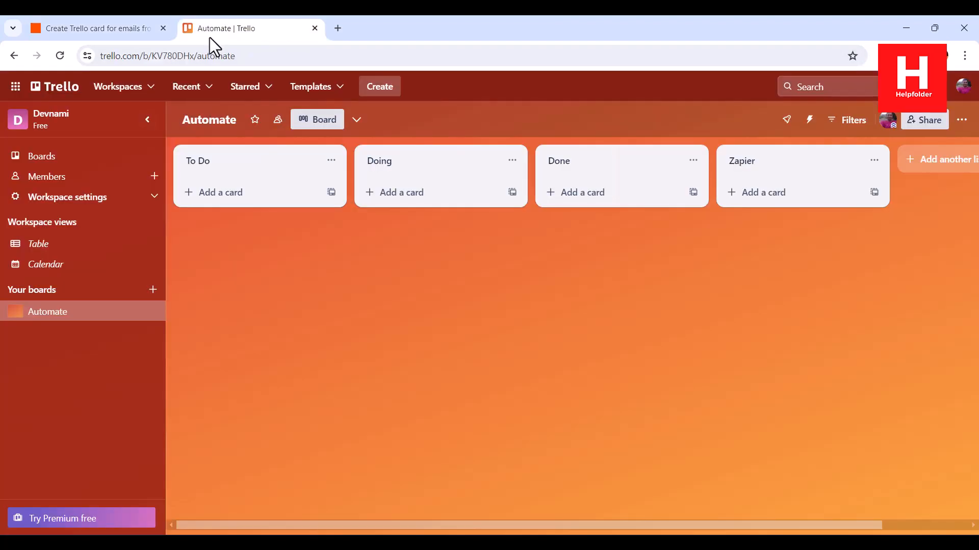
click(94, 23)
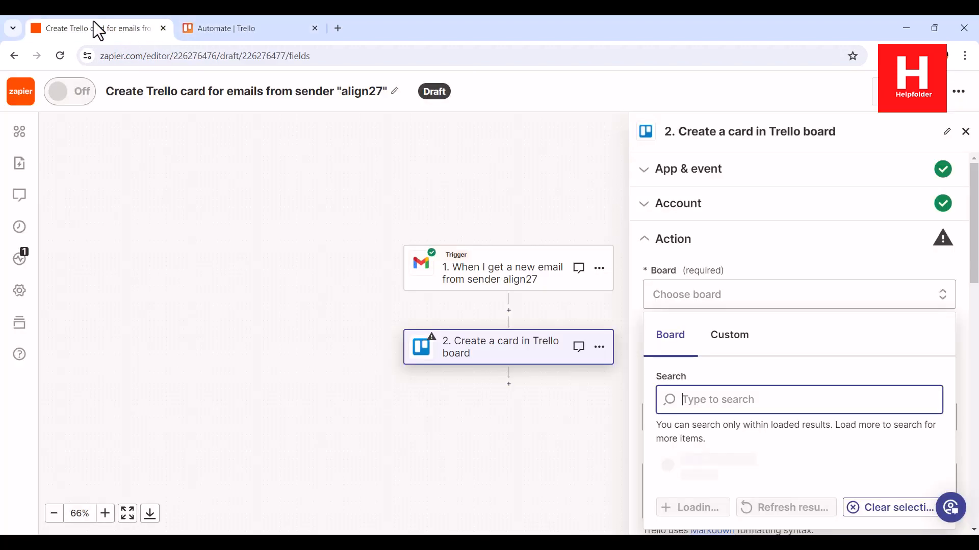
click(729, 338)
click(680, 344)
text(automate)
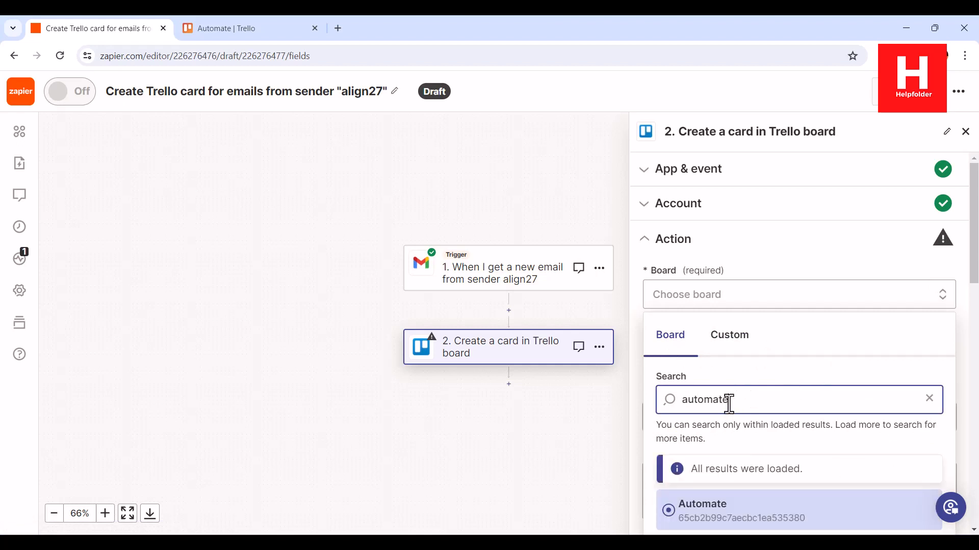
click(697, 509)
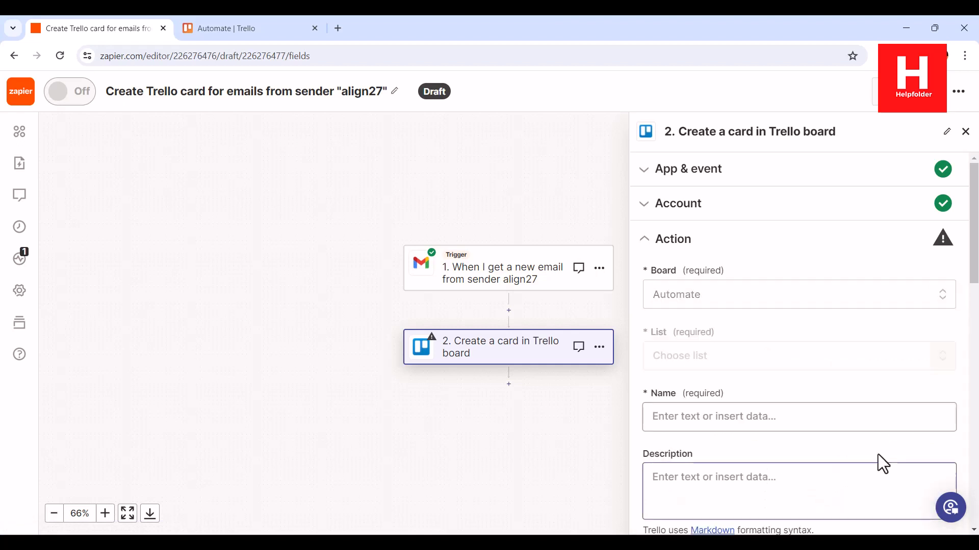
Step: Search the action's lists for "Zapier", check the list name on the Trello board, and select the Zapier list
scroll(885, 447, down, 3)
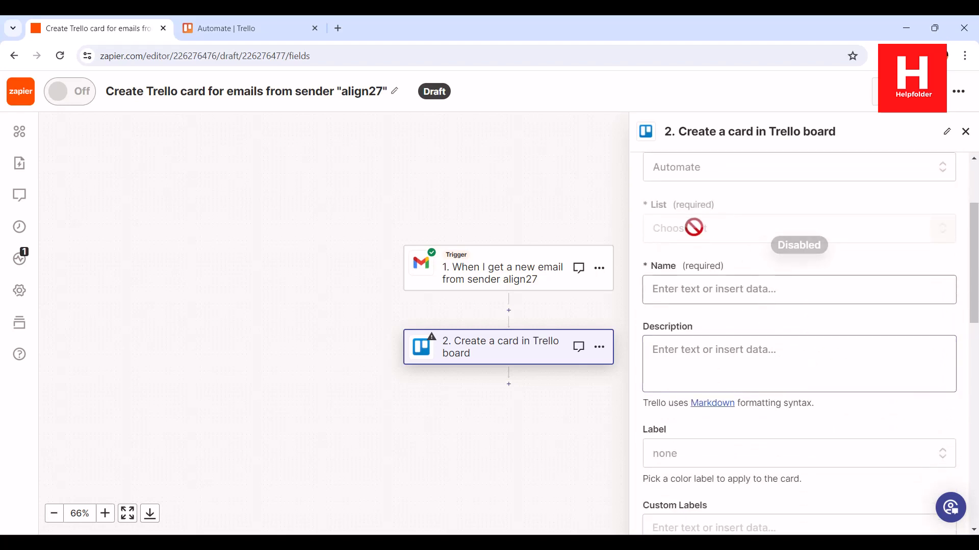
scroll(836, 243, down, 3)
scroll(836, 243, up, 3)
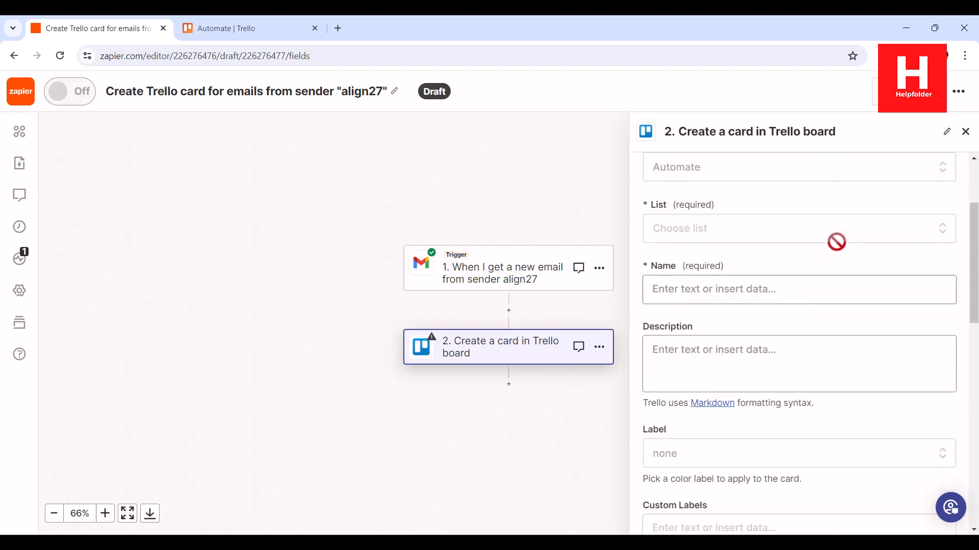
click(750, 237)
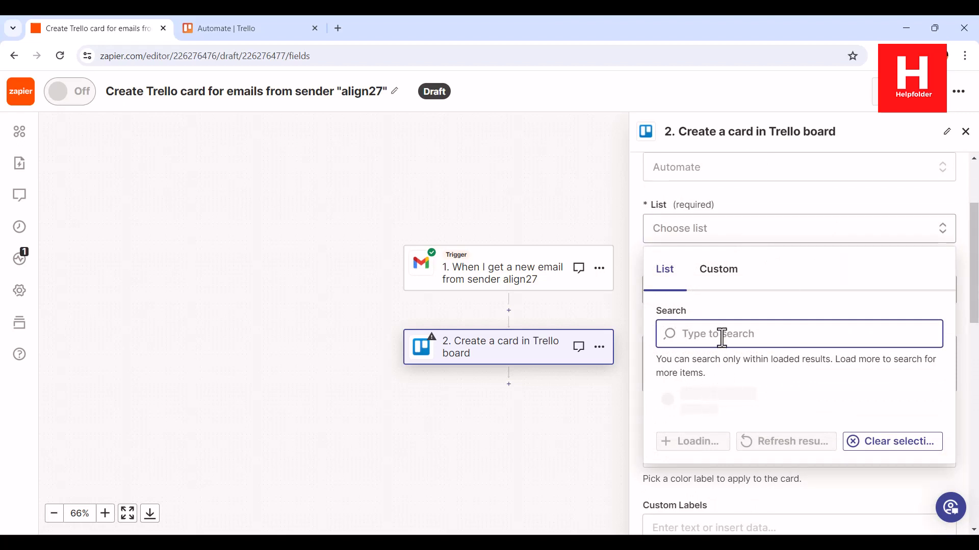
text(Zapier)
click(201, 36)
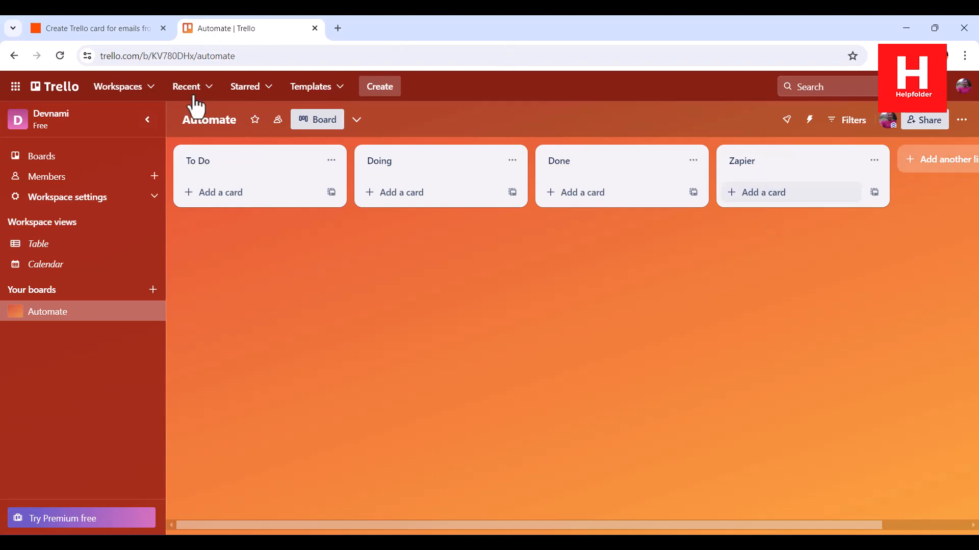
click(118, 31)
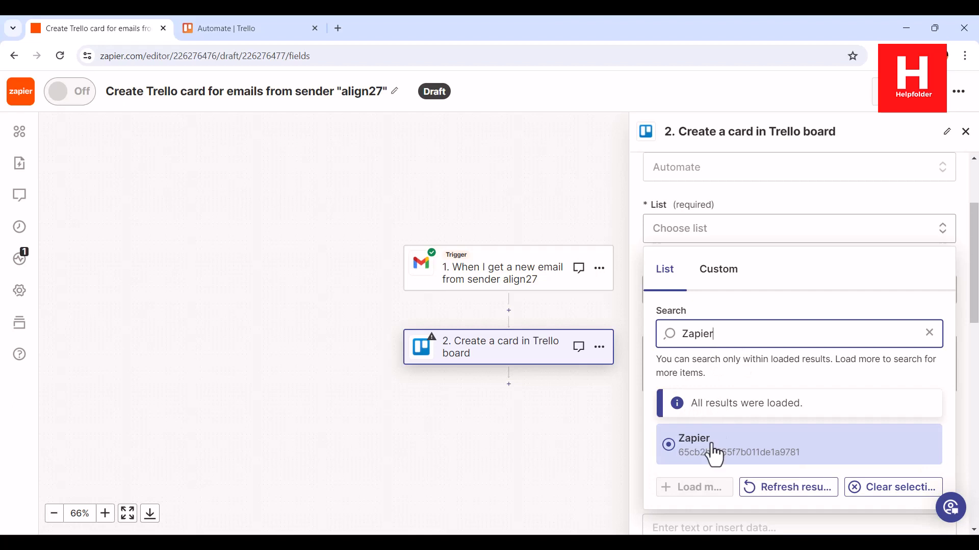
click(775, 455)
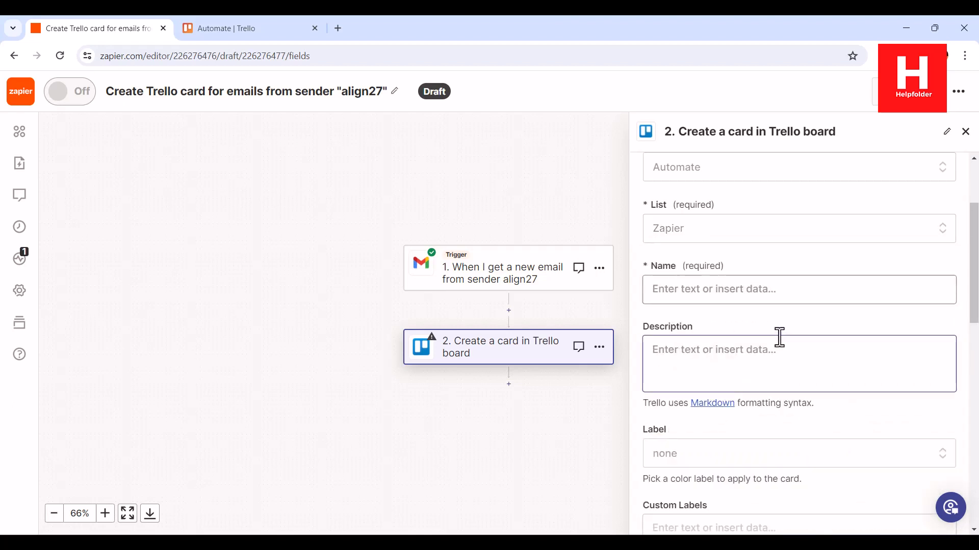
Step: Map the Trello card's name to the From Name field of the Gmail trigger
click(743, 292)
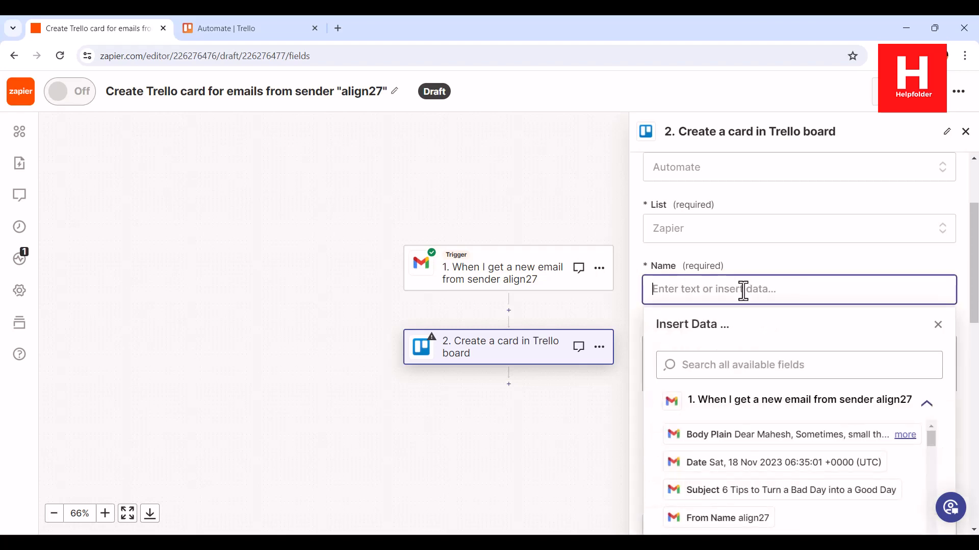
scroll(822, 360, down, 2)
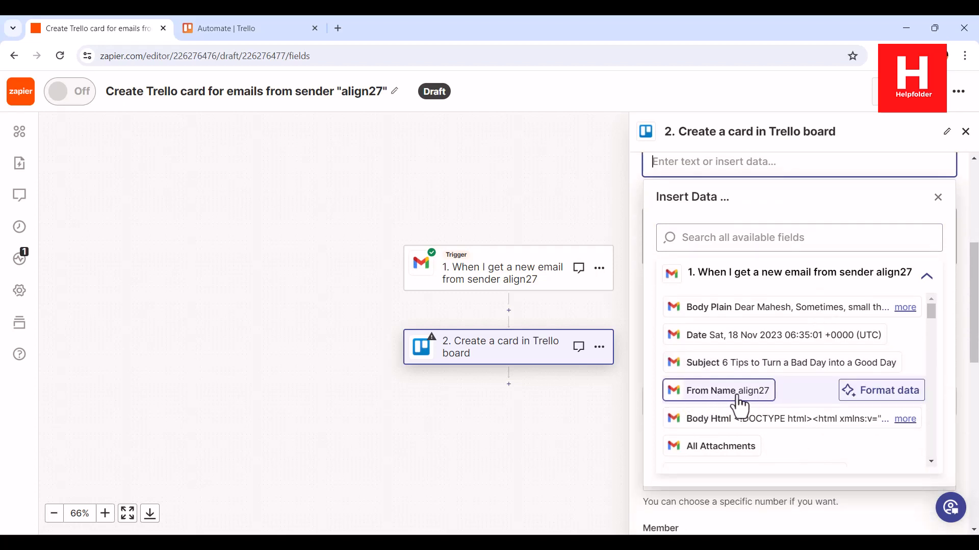
click(739, 399)
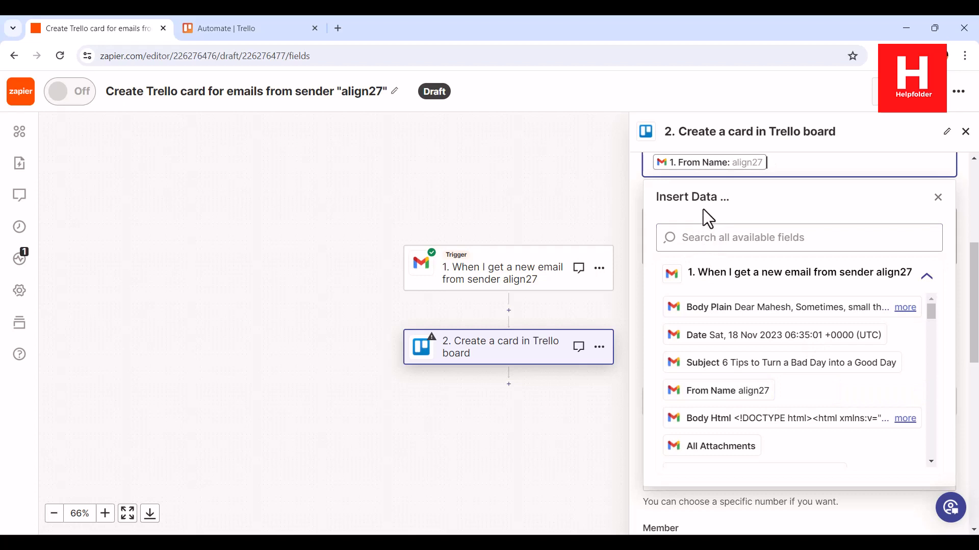
click(639, 236)
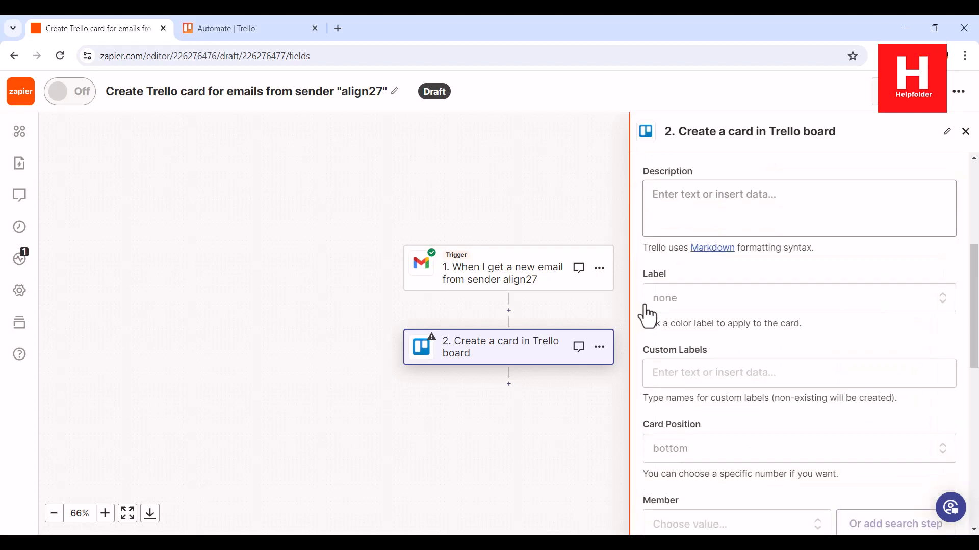
Step: Map the Trello card's description to the Subject field of the Gmail trigger
click(704, 228)
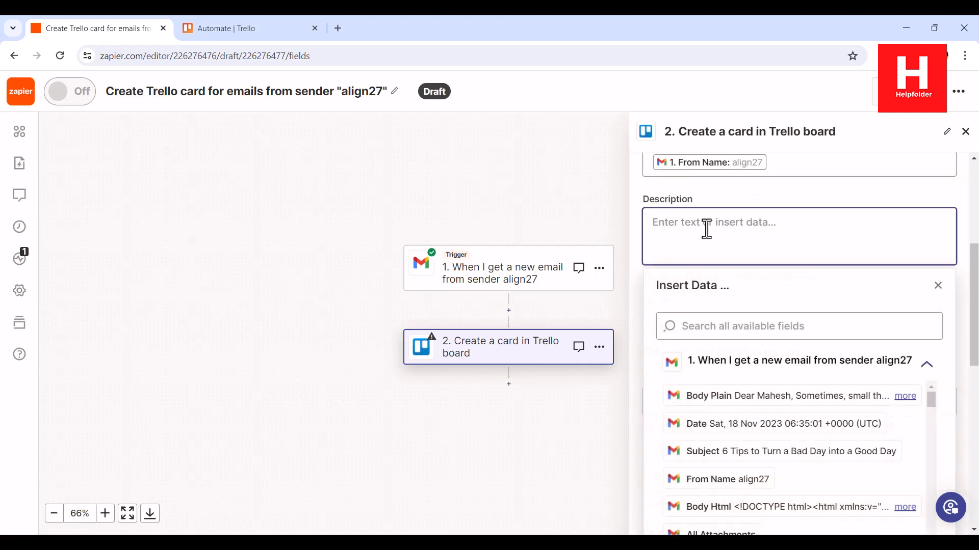
scroll(769, 444, down, 3)
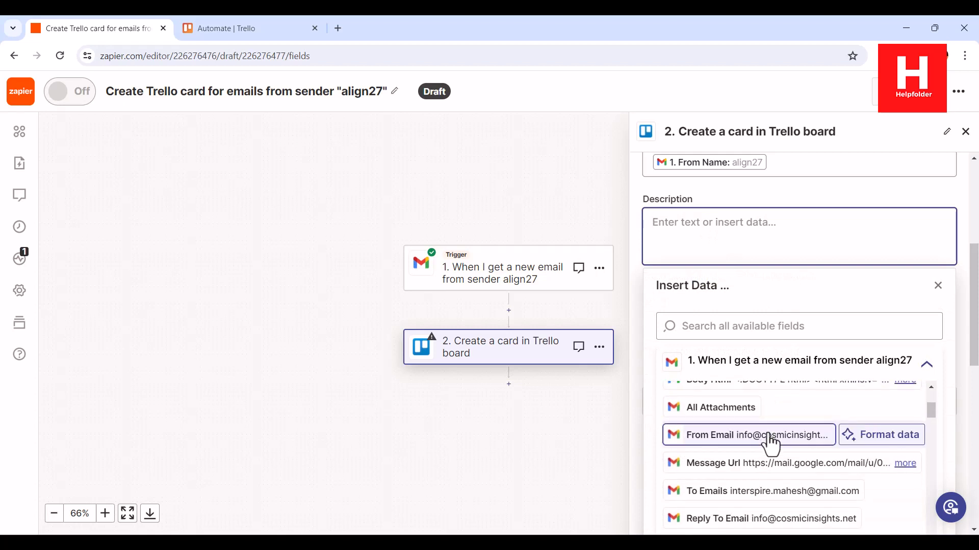
scroll(772, 444, down, 3)
scroll(771, 445, up, 3)
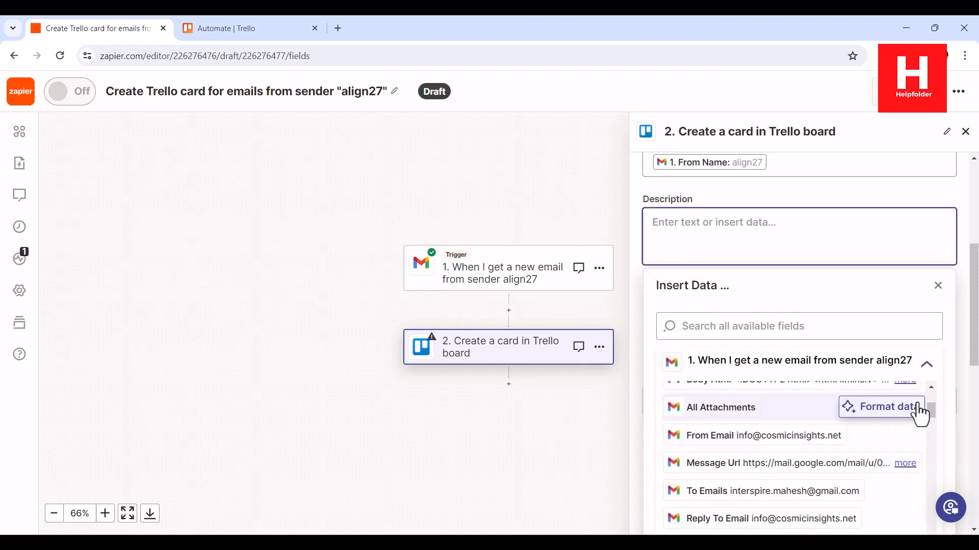
scroll(928, 400, up, 3)
drag(928, 395, 928, 400)
click(770, 436)
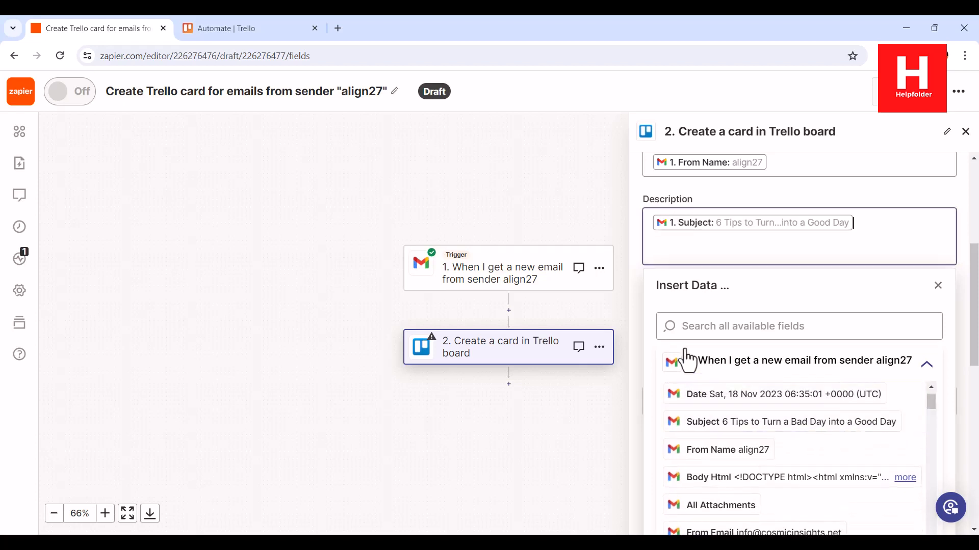
click(639, 305)
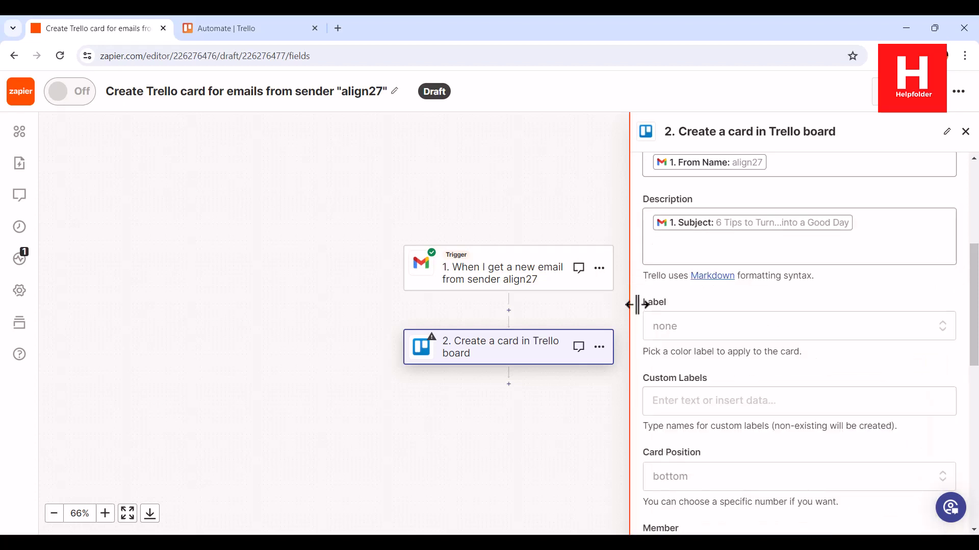
Step: Set the card's label to yellow, leave the remaining optional fields as they are, and continue to the action test
click(684, 337)
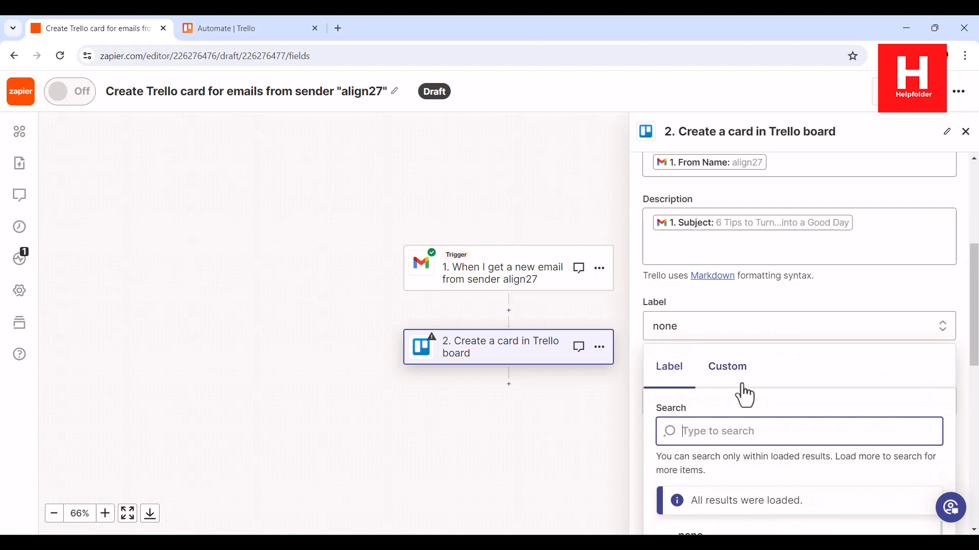
scroll(759, 396, down, 3)
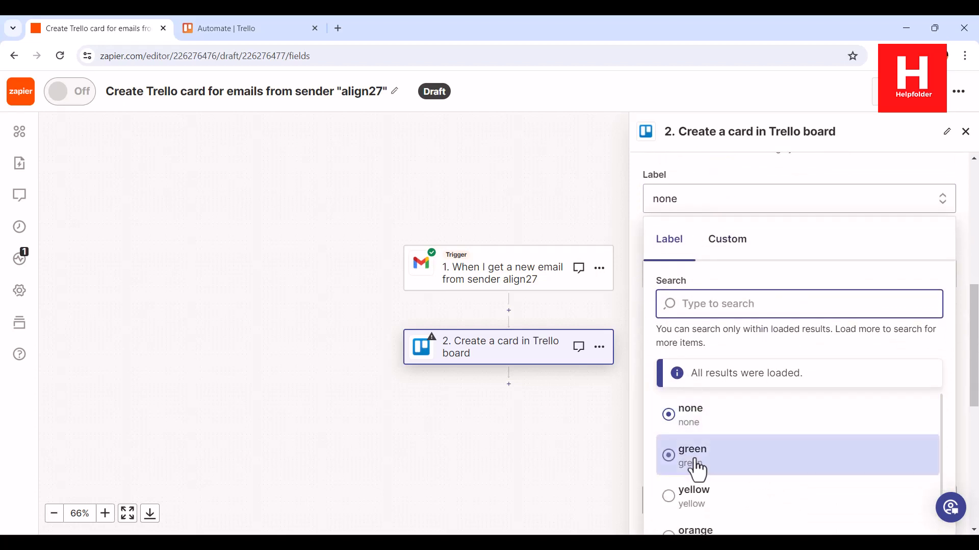
click(700, 492)
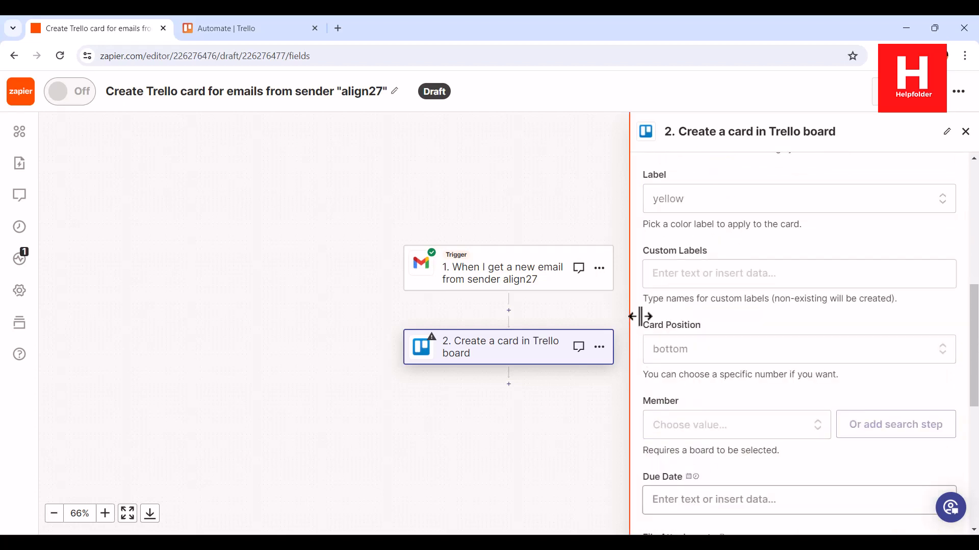
scroll(792, 341, down, 2)
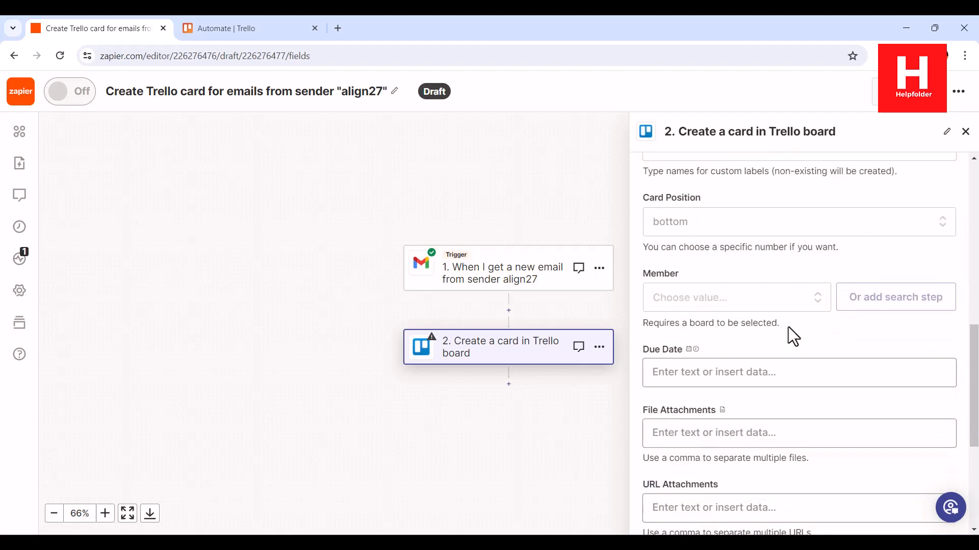
scroll(787, 329, down, 3)
scroll(783, 366, down, 2)
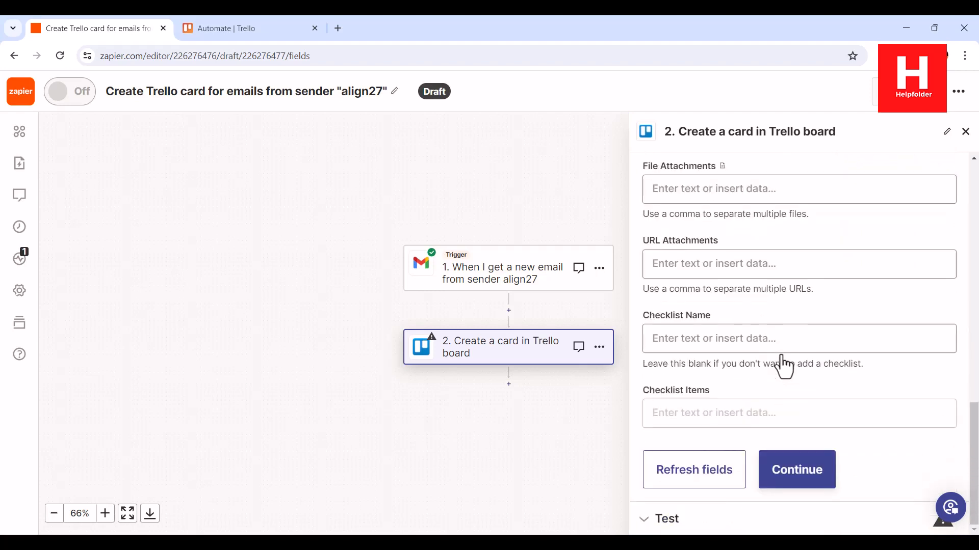
click(798, 468)
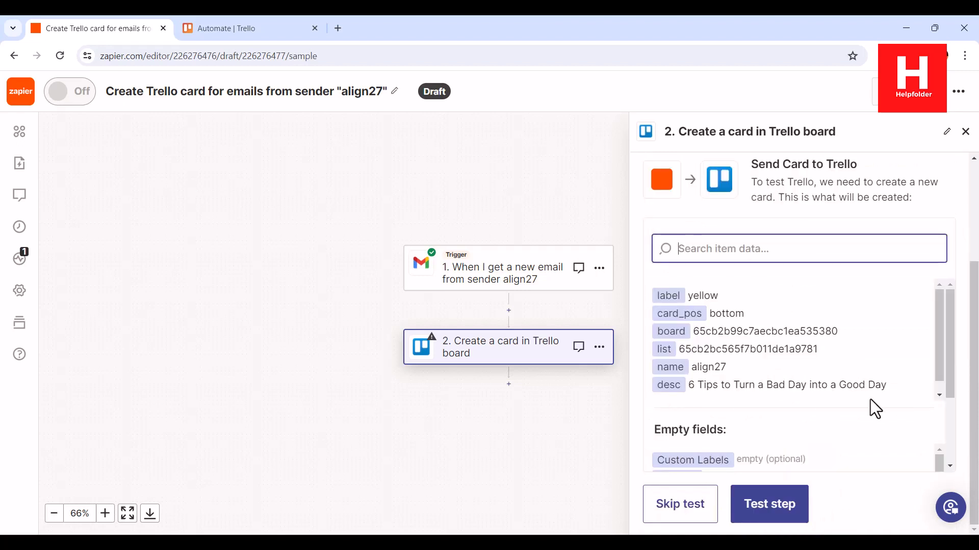
Step: Test the card creation action, check the Automate board in Trello for the new card, and return to the Zap editor
scroll(867, 397, down, 1)
click(777, 507)
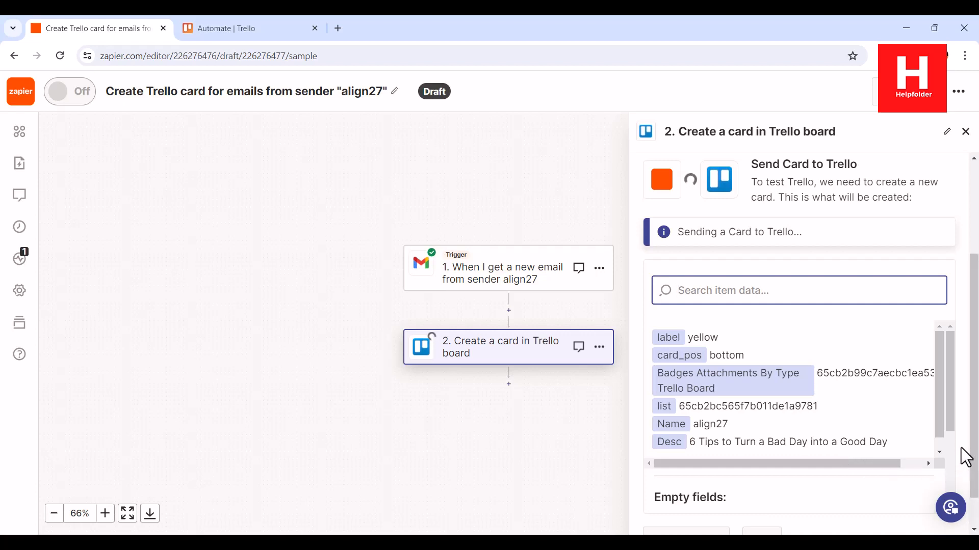
scroll(962, 439, down, 1)
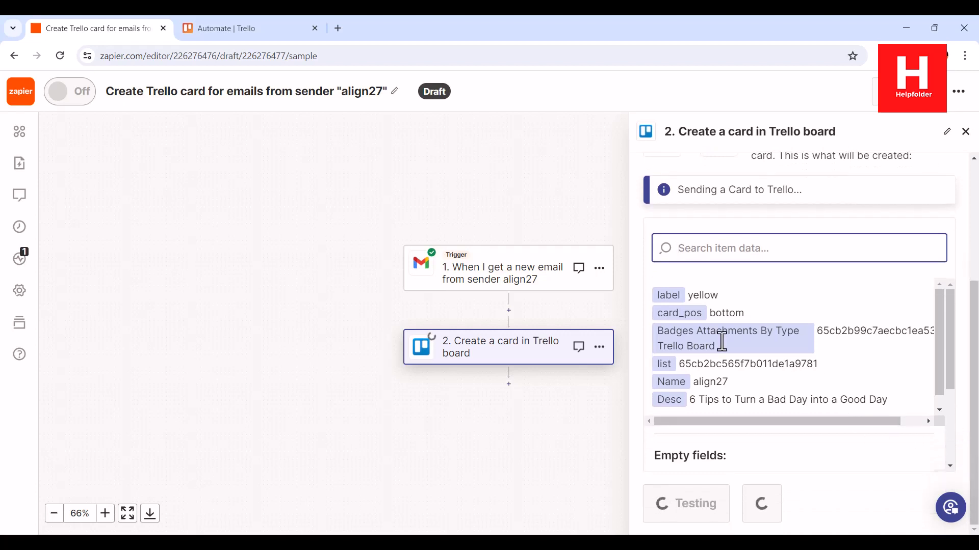
click(256, 30)
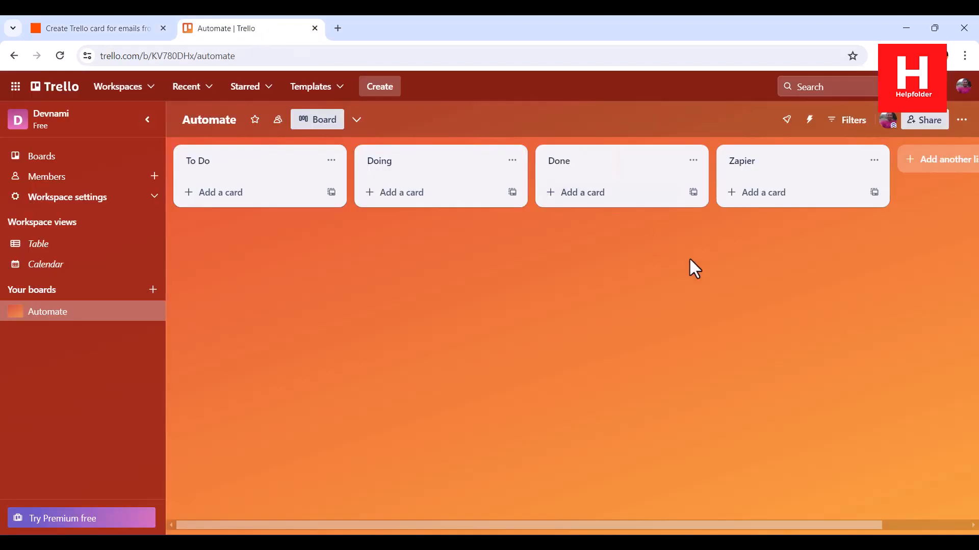
click(98, 32)
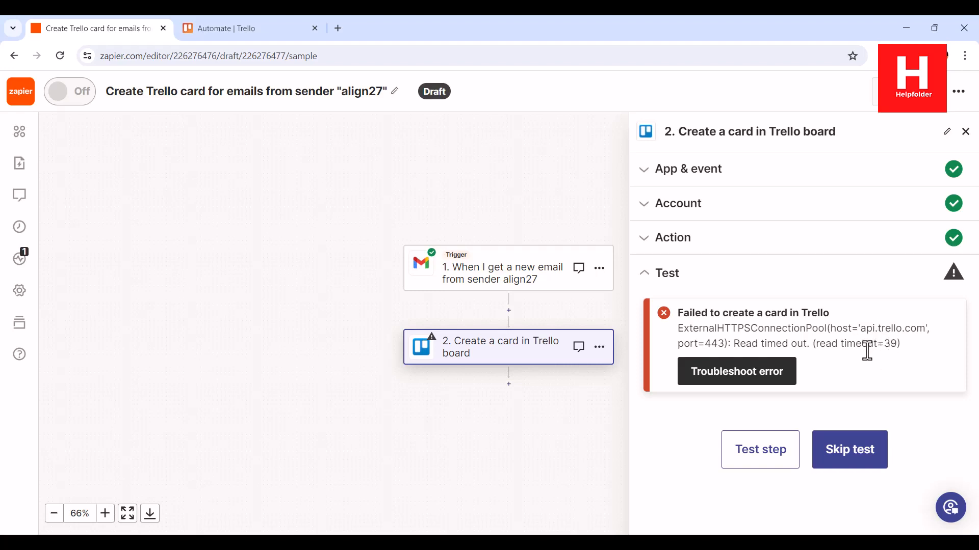
Step: Skip the card creation test and, after another look at the Automate board in Trello, publish the Zap
click(847, 449)
click(559, 343)
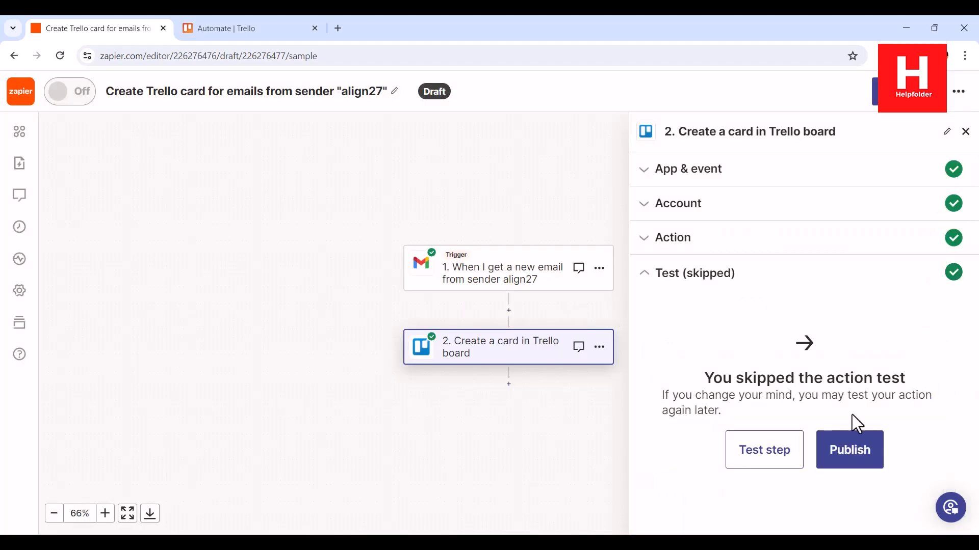
click(224, 28)
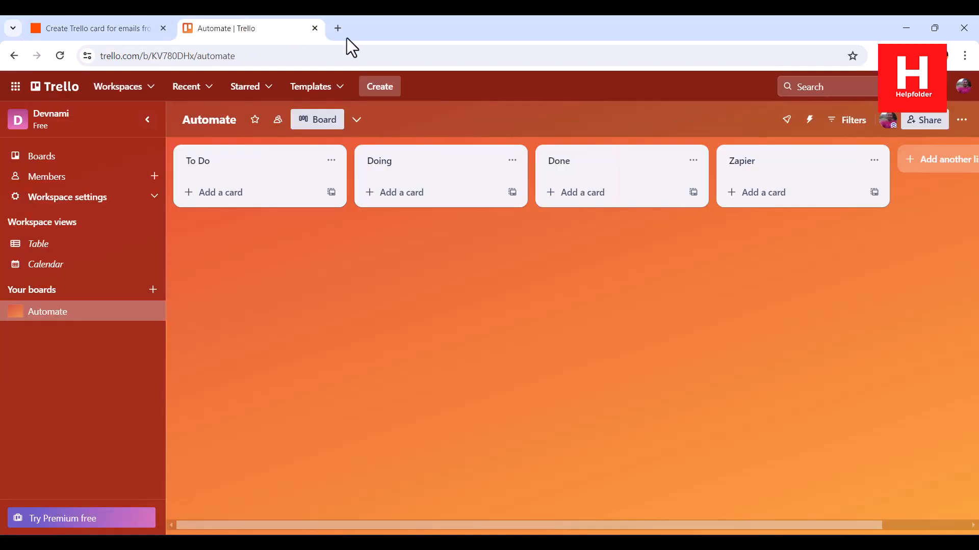
click(118, 26)
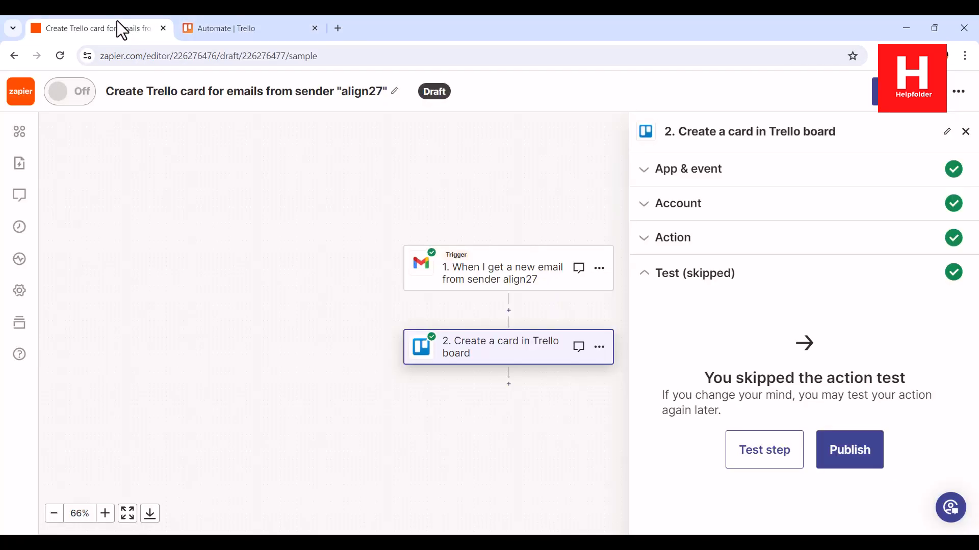
click(835, 439)
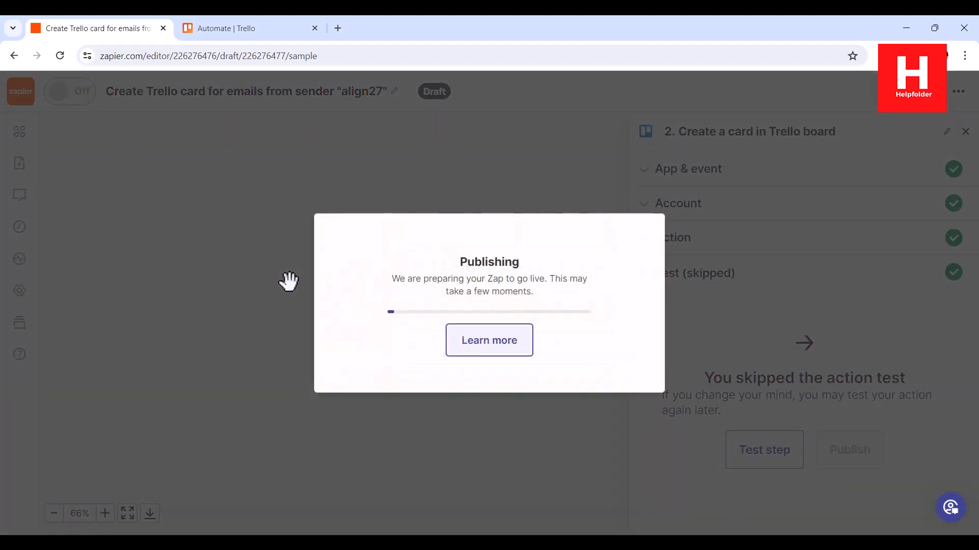